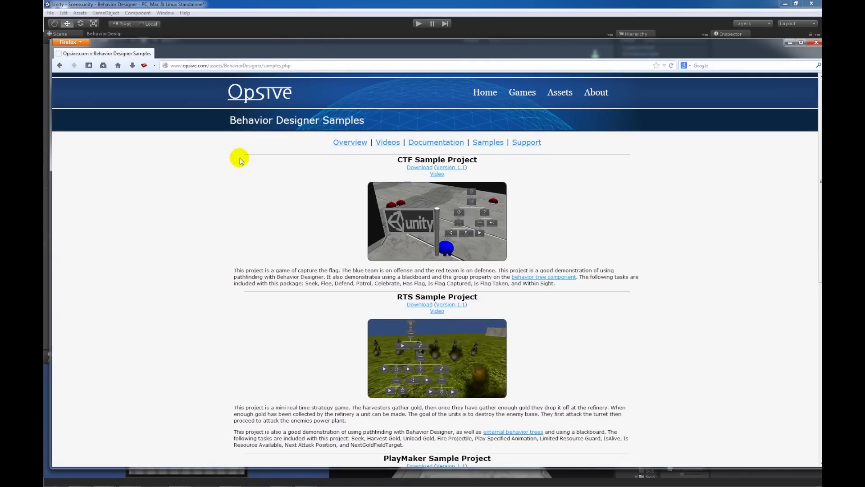
Step: Switch from the browser to the Unity scene and examine the capture-the-flag arena with its flag, defenders, patrollers and offense units
drag(288, 45, 820, 77)
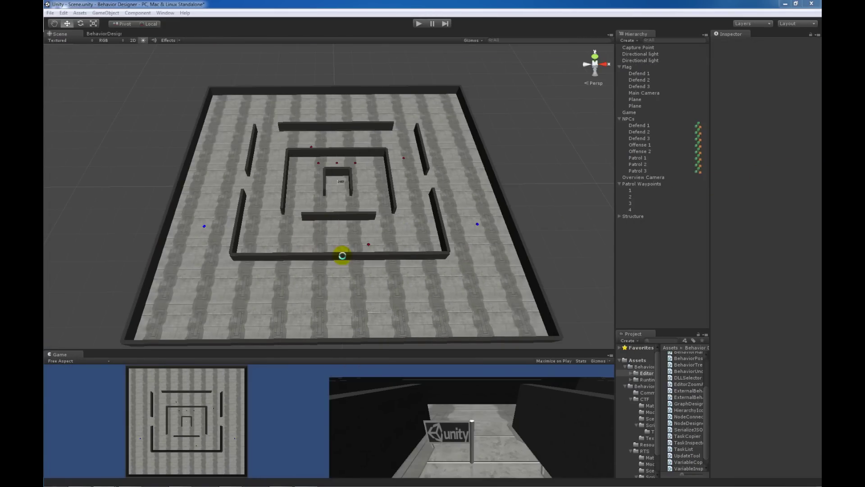
alt+drag(343, 255, 343, 254)
alt+scroll(343, 254, up, 10)
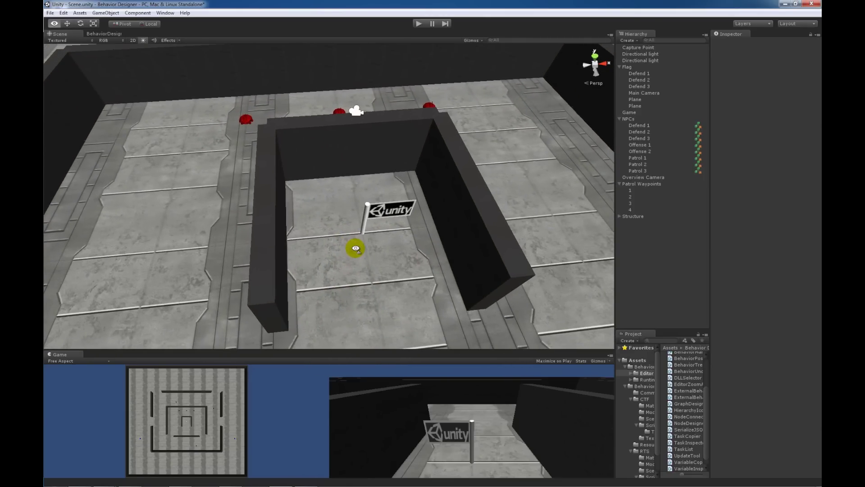
alt+drag(356, 249, 417, 229)
alt+scroll(417, 228, down, 8)
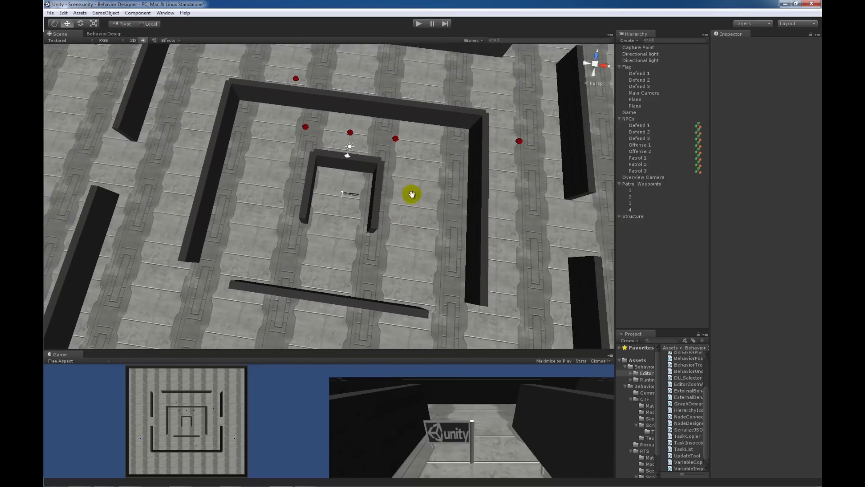
drag(411, 193, 409, 207)
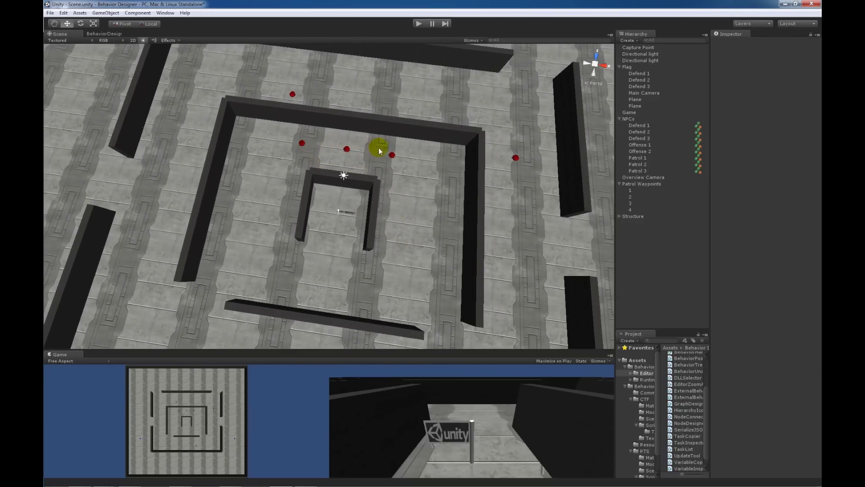
alt+drag(290, 99, 323, 97)
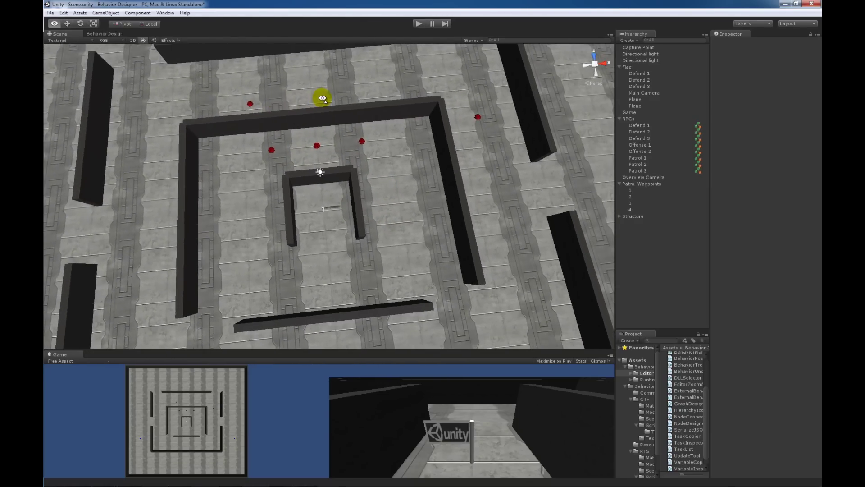
alt+drag(469, 212, 460, 188)
scroll(399, 289, down, 10)
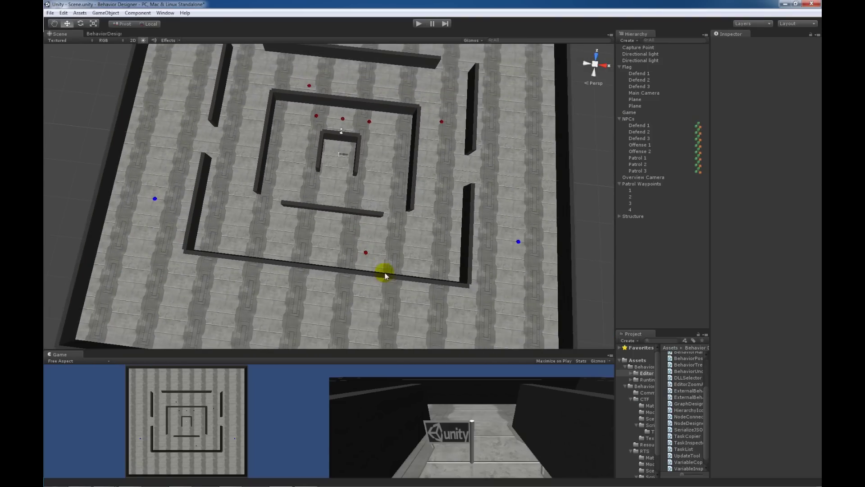
middle_drag(356, 224, 366, 245)
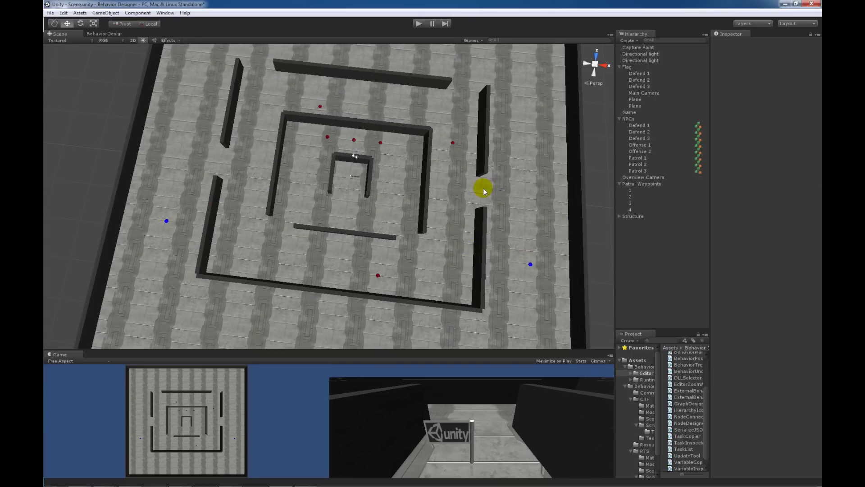
middle_drag(412, 137, 407, 201)
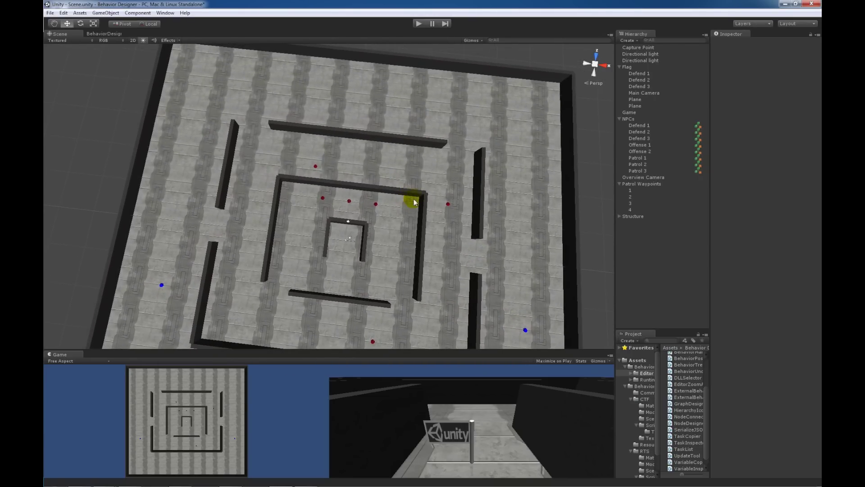
Step: Focus the scene view on the Capture Point object and examine where it lies relative to the rest of the arena
double_click(639, 47)
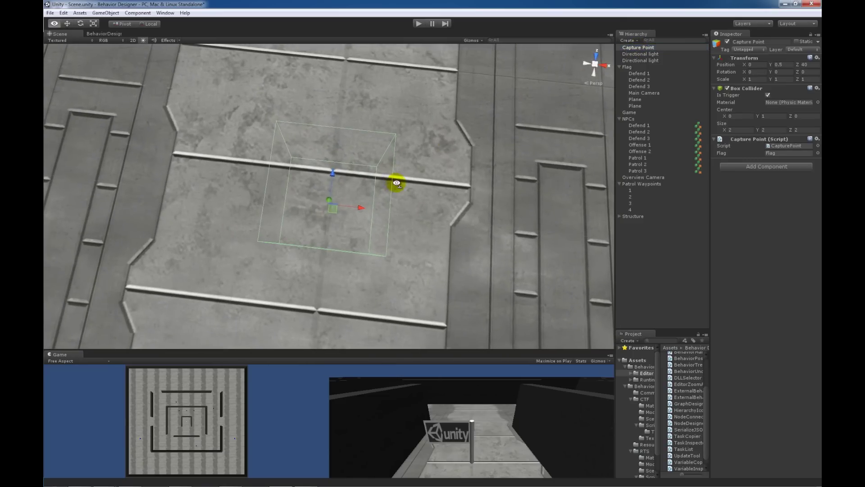
alt+scroll(406, 182, down, 5)
alt+drag(415, 183, 446, 276)
scroll(443, 278, down, 3)
scroll(434, 244, up, 1)
key(w)
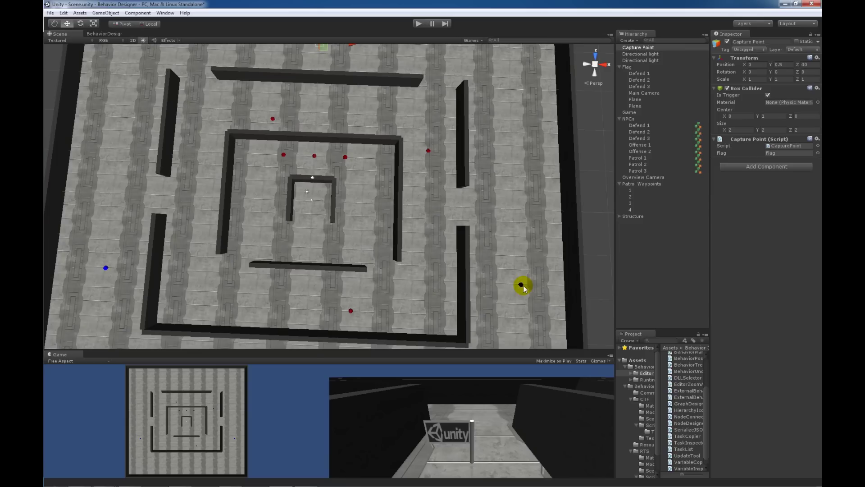
Step: Show the NPC Defend 1's FlagNotTaken behavior tree and inspect its Within Sight, Defend and Seek tasks
click(645, 125)
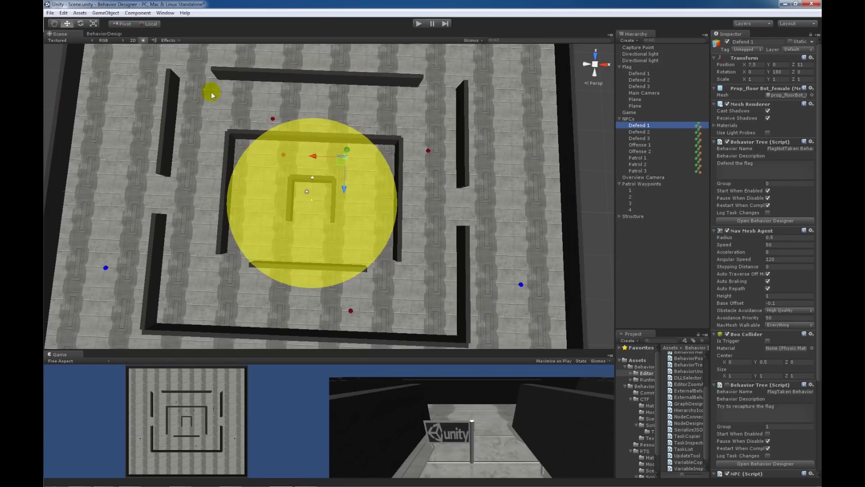
click(106, 34)
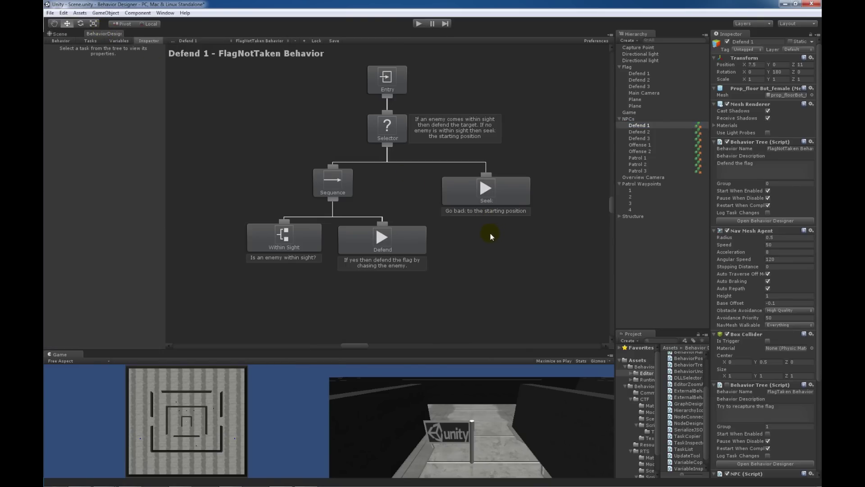
click(297, 237)
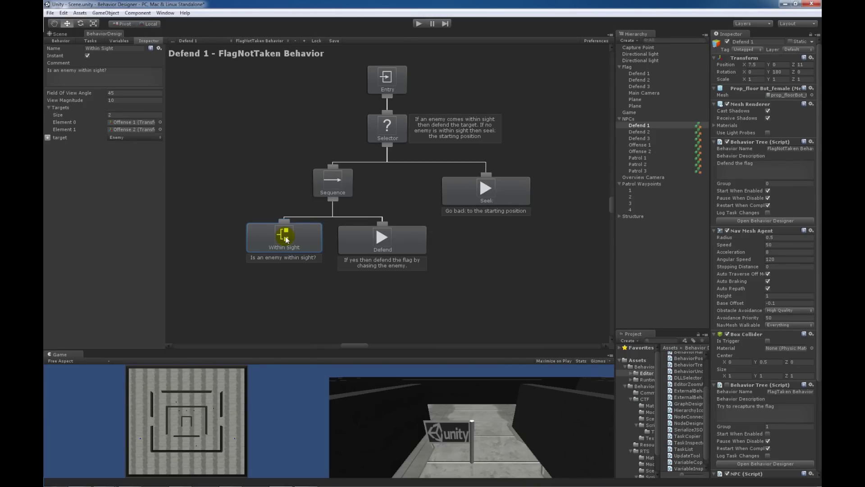
click(406, 244)
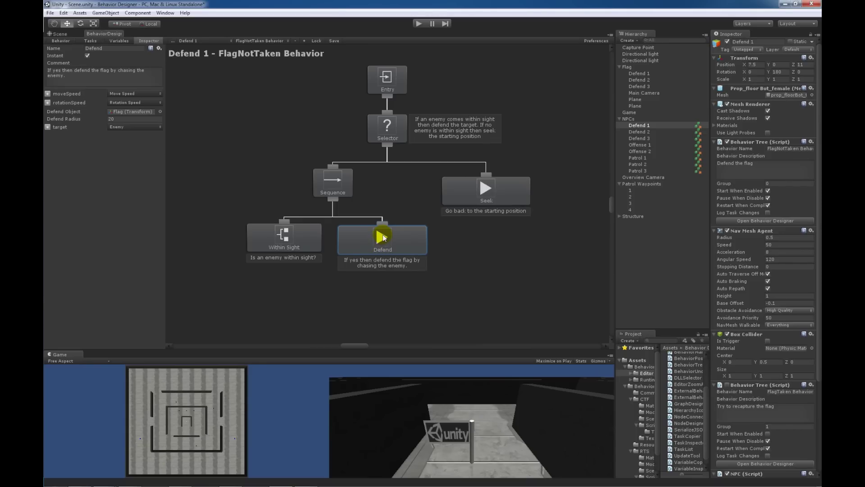
click(277, 231)
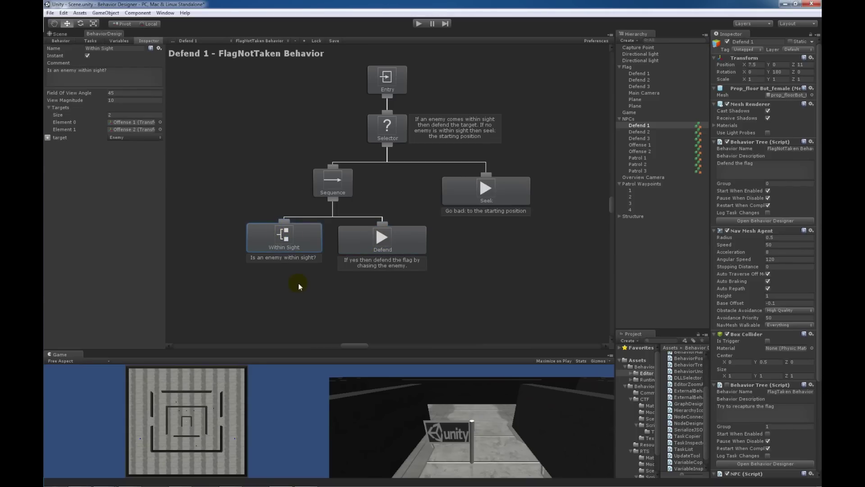
click(461, 190)
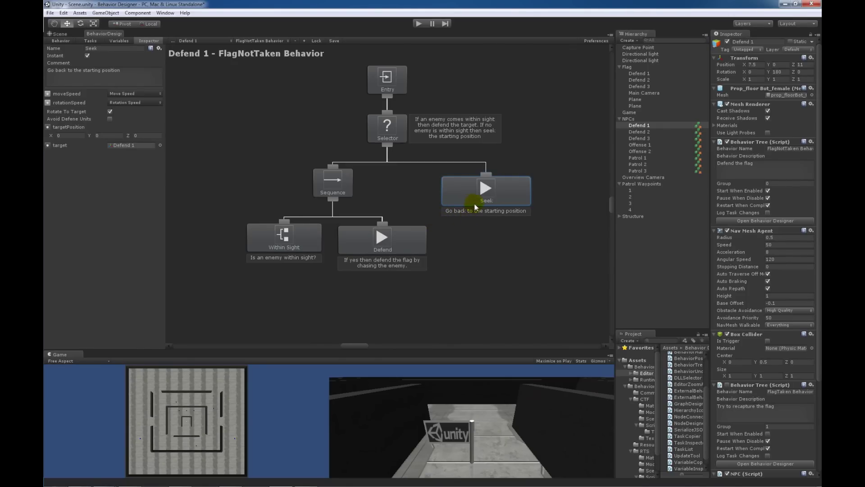
Step: Locate the Seek task's target, the Defend 1 object under Flag, and view it up close in the scene
click(130, 146)
click(647, 75)
click(54, 35)
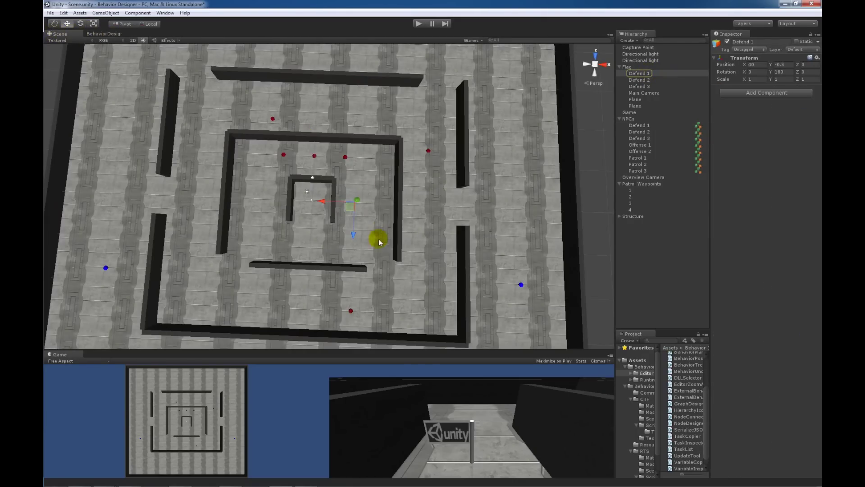
key(f)
mouse_move(336, 220)
alt+mouse_down()
mouse_move(307, 195)
mouse_move(330, 207)
mouse_move(332, 229)
alt+mouse_up()
scroll(307, 195, down, 5)
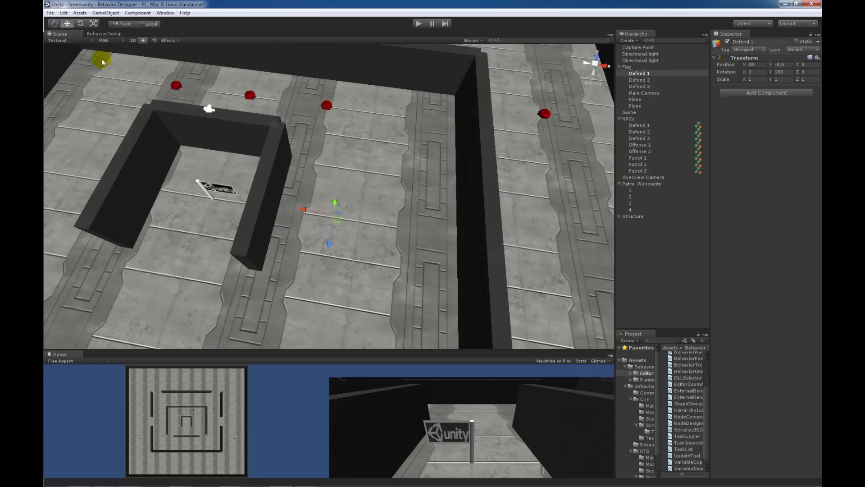
Step: Return to the NPC Defend 1's behavior tree and check the Within Sight task's targets and the tree's Enemy variable
click(644, 125)
click(95, 34)
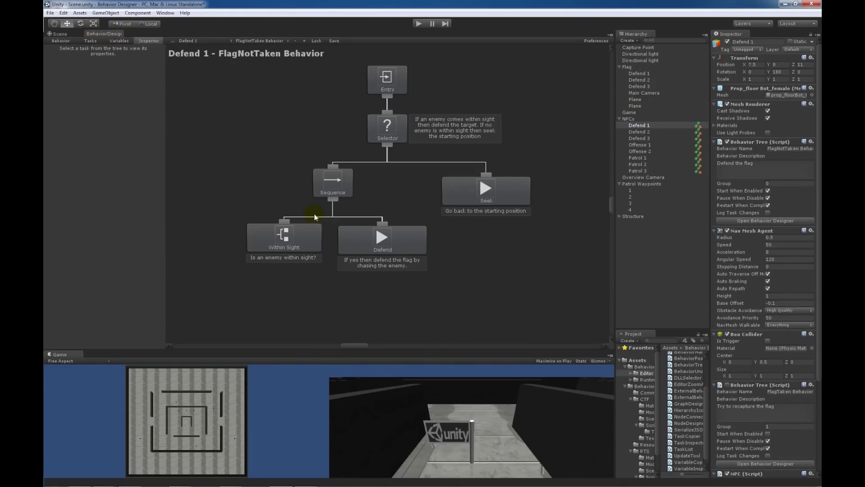
click(291, 237)
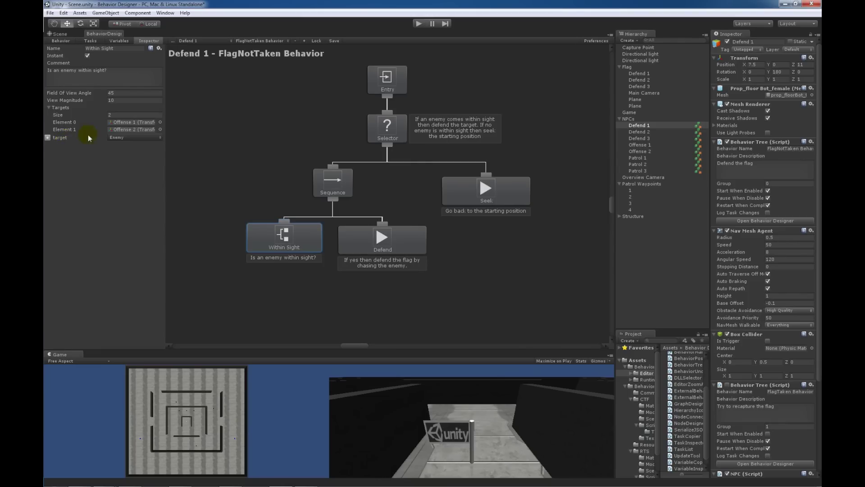
click(120, 40)
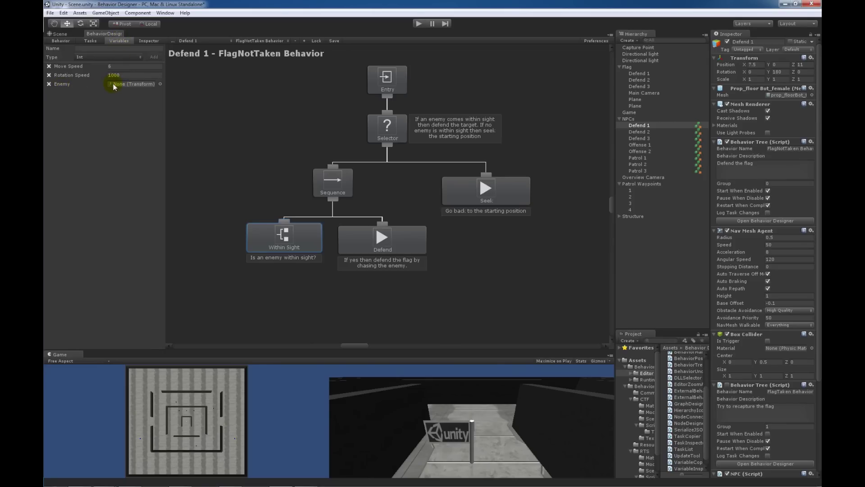
click(147, 40)
Step: Open the Within Sight task's script in Visual Studio and highlight the line target.Value = targets[i]; in OnUpdate
click(151, 48)
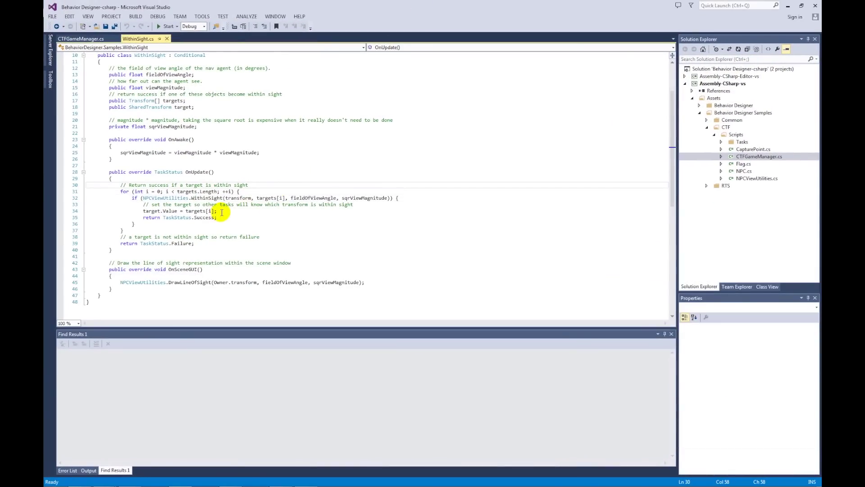
drag(218, 210, 137, 211)
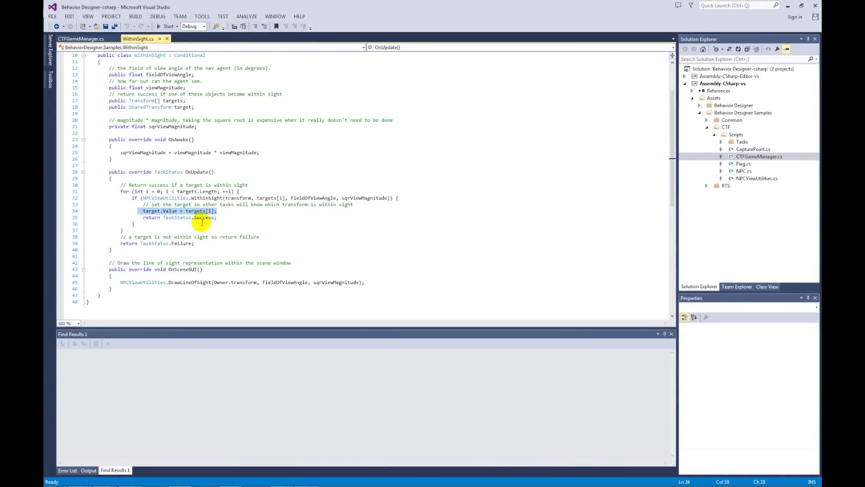
click(198, 228)
drag(223, 211, 150, 212)
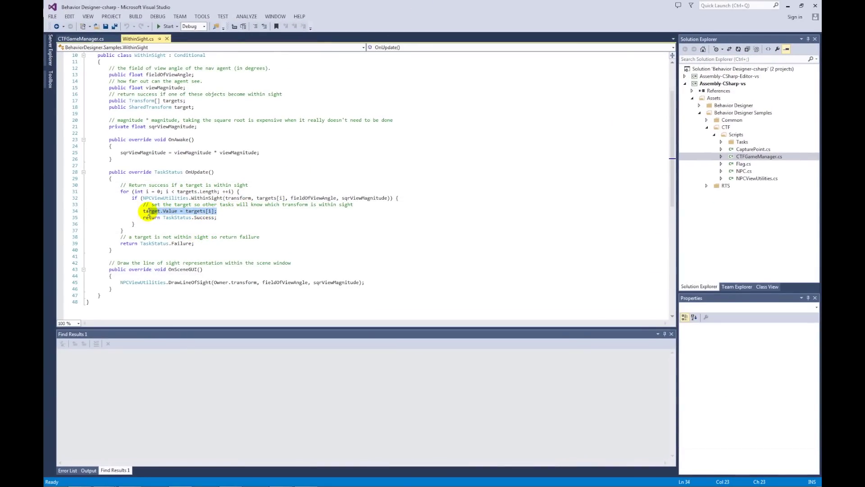
click(247, 231)
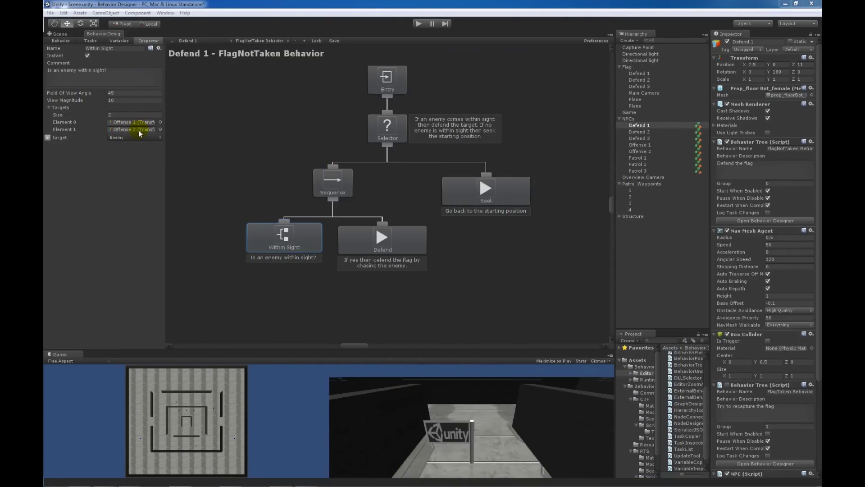
Step: Back in Unity, compare the target variable assignments of the Defend and Within Sight tasks
click(396, 241)
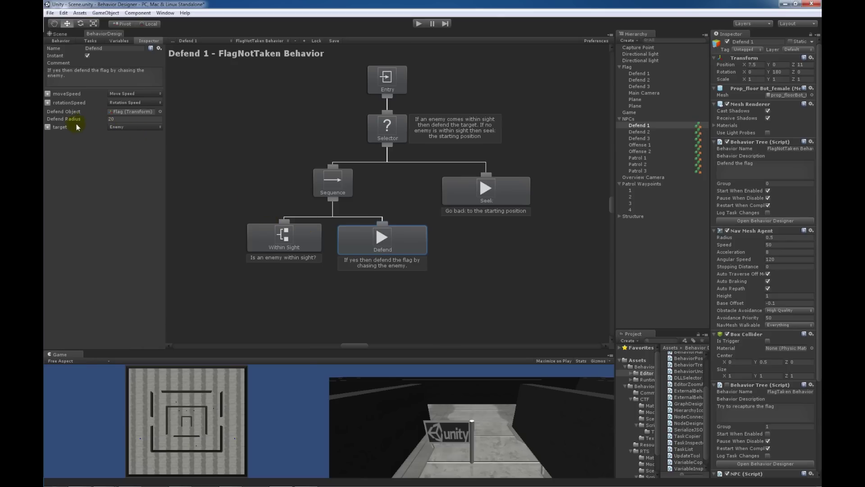
click(121, 127)
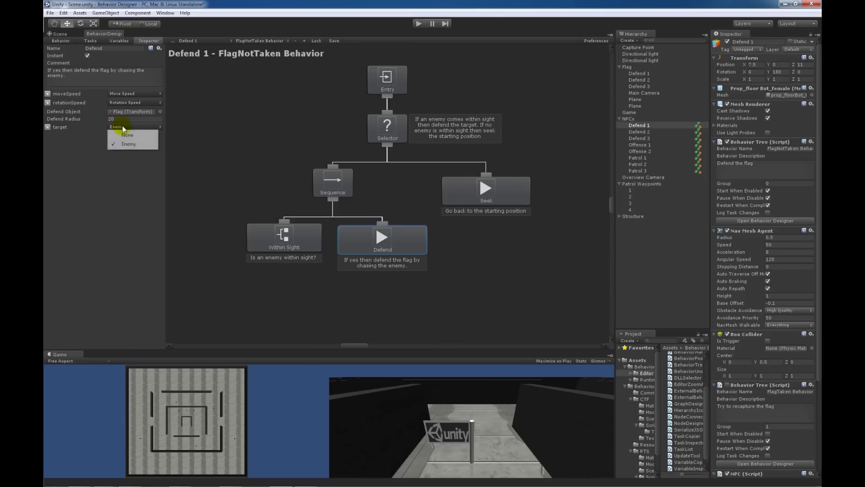
click(126, 202)
click(314, 237)
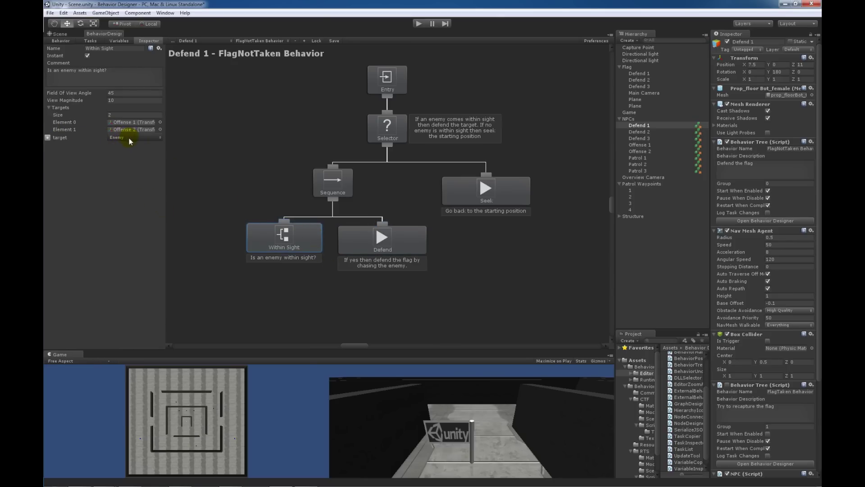
click(368, 238)
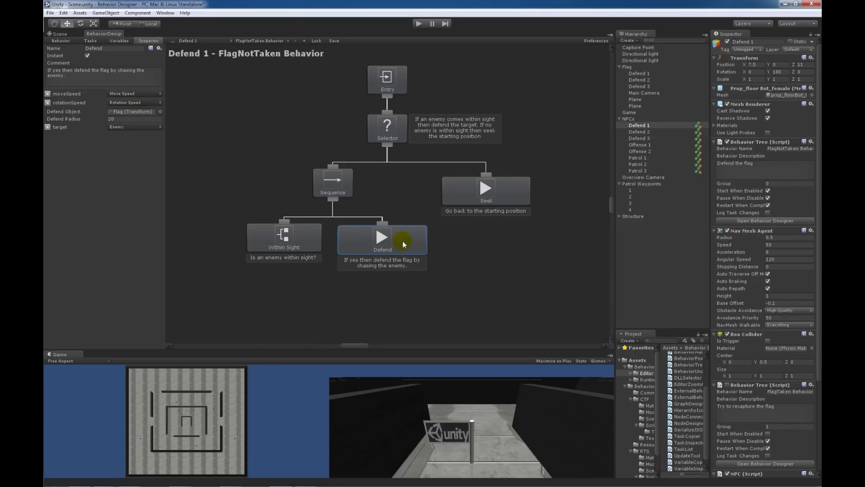
Step: Check how the Seek and Defend tasks use the behavior tree's shared Move Speed and Rotation Speed variables
click(490, 193)
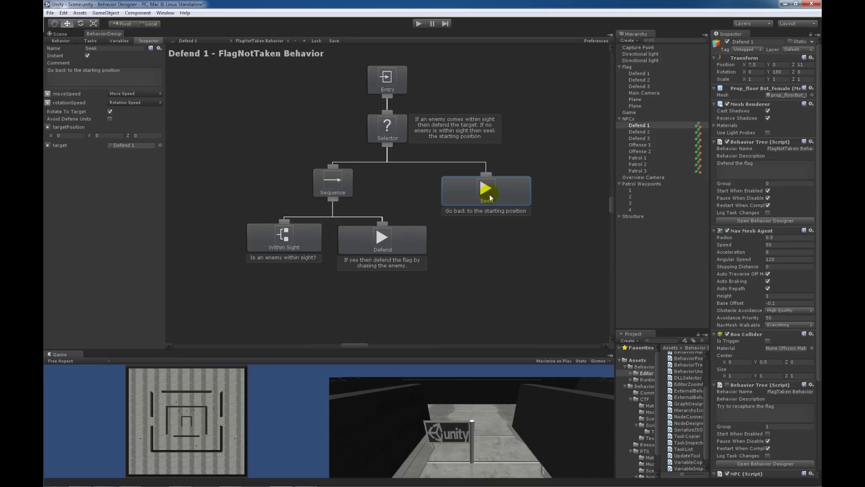
click(121, 40)
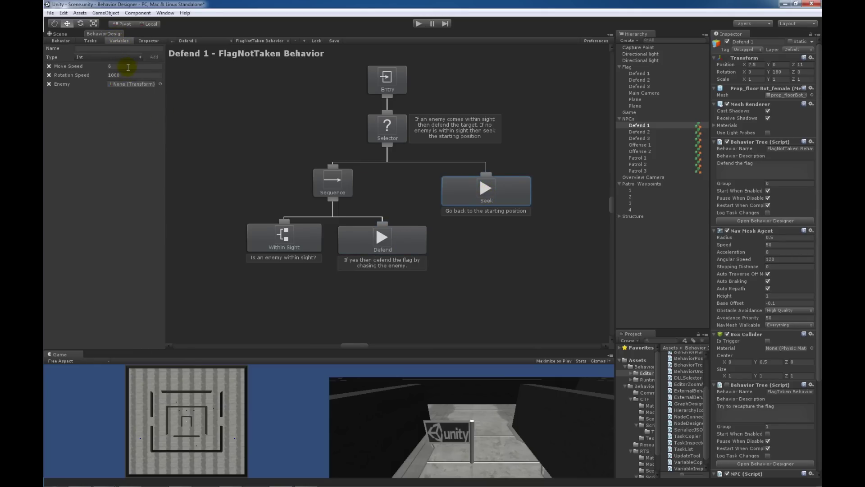
click(109, 68)
key(BackSpace)
click(149, 41)
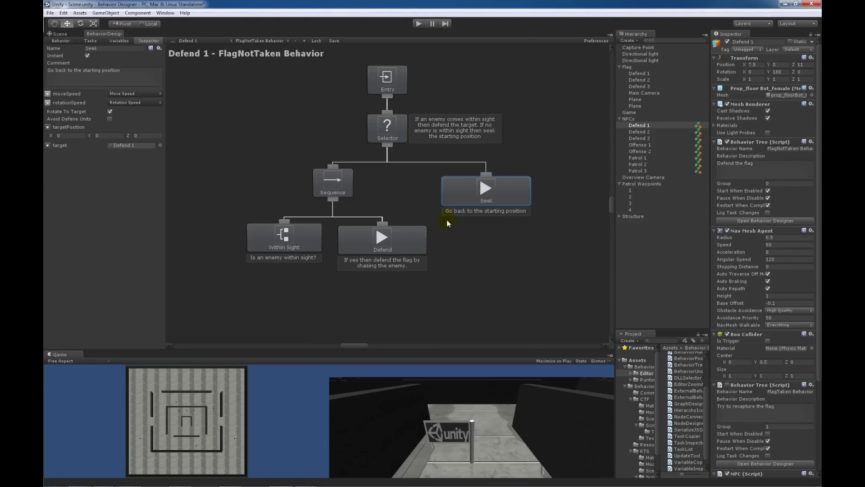
click(413, 230)
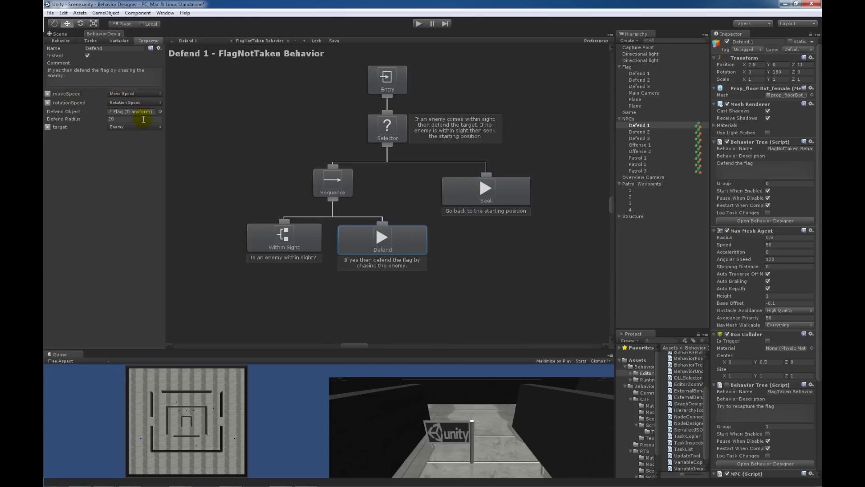
click(117, 42)
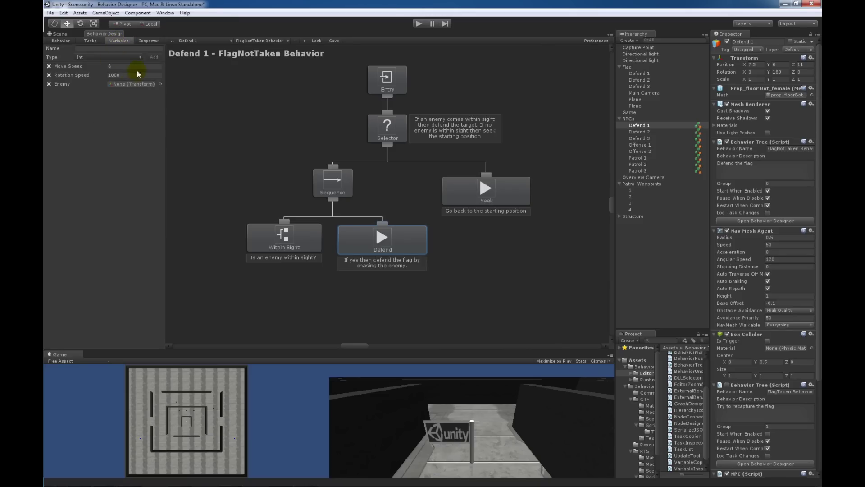
click(149, 40)
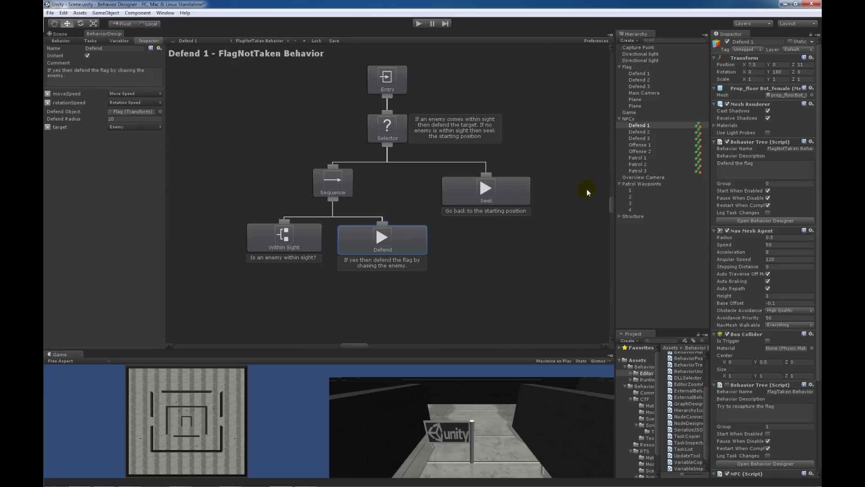
Step: Select the NPC Offense 1, locate it in the arena, and return to its FlagNotTaken behavior tree
click(637, 146)
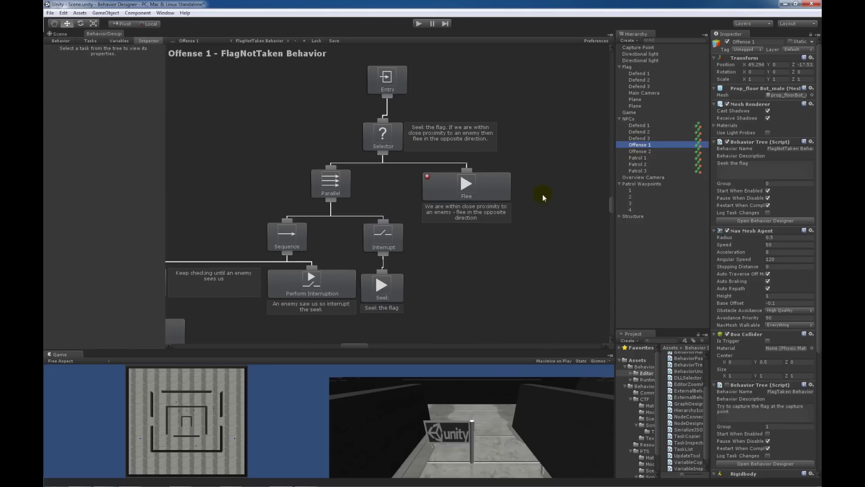
click(59, 34)
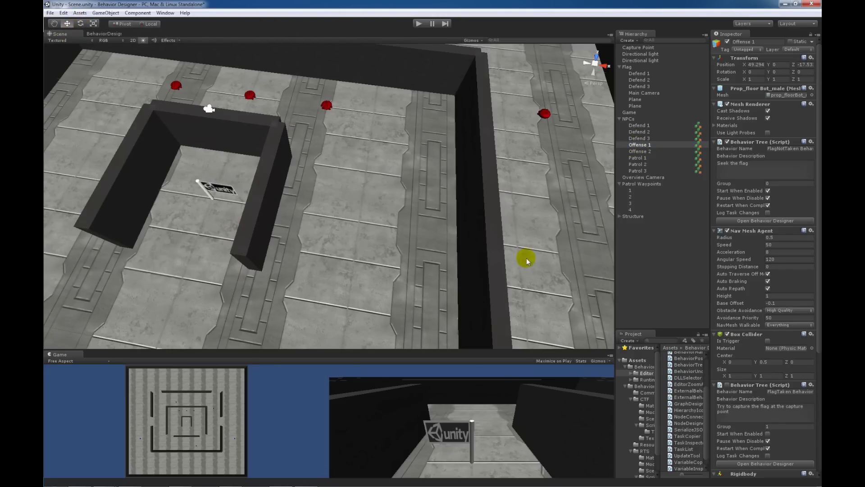
scroll(444, 245, down, 5)
right_drag(442, 244, 356, 232)
click(102, 34)
middle_drag(294, 222, 367, 220)
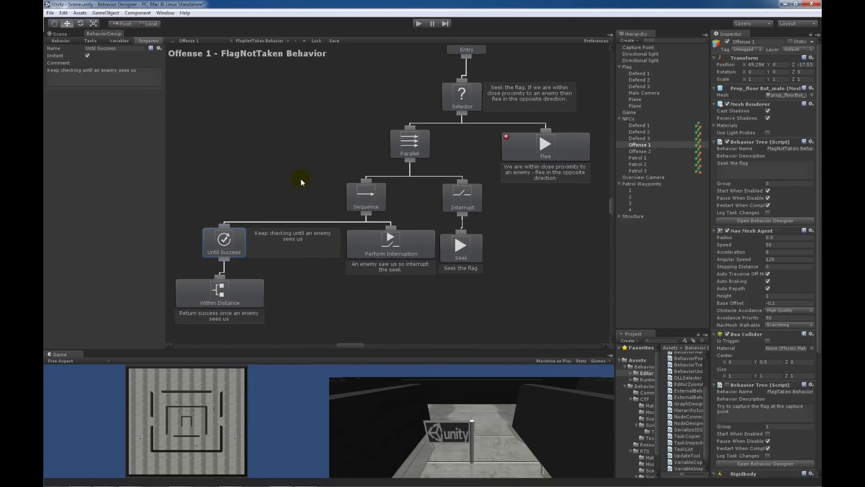
click(236, 186)
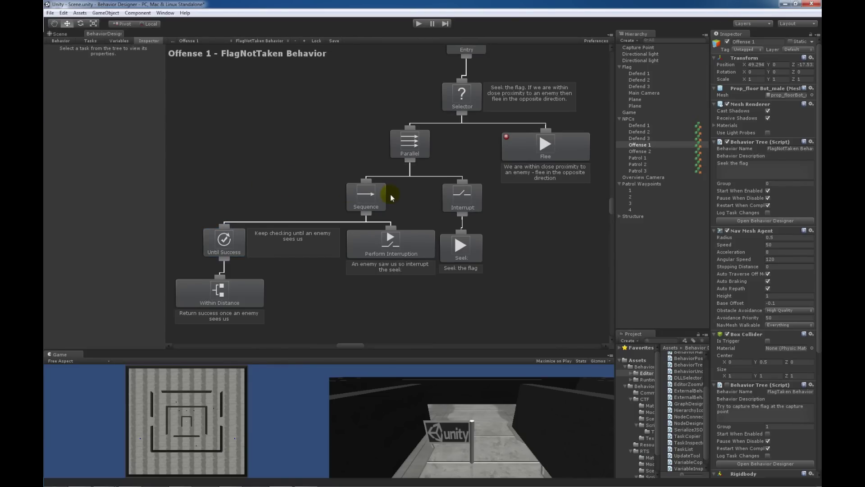
Step: Examine the Seek, Parallel and Within Distance tasks in Offense 1's behavior tree
middle_drag(373, 204, 402, 188)
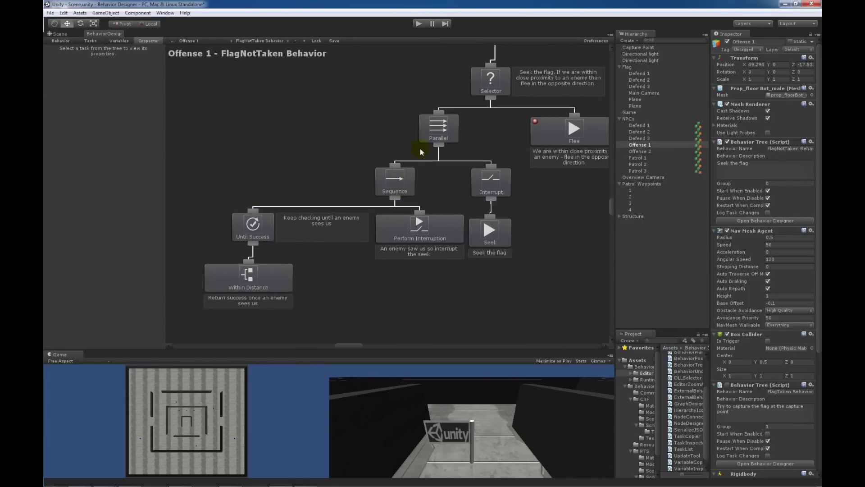
click(279, 279)
click(490, 230)
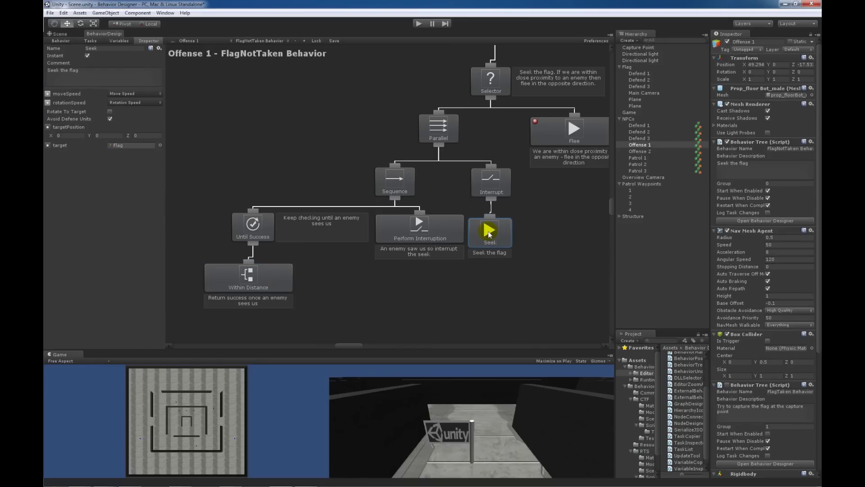
click(439, 128)
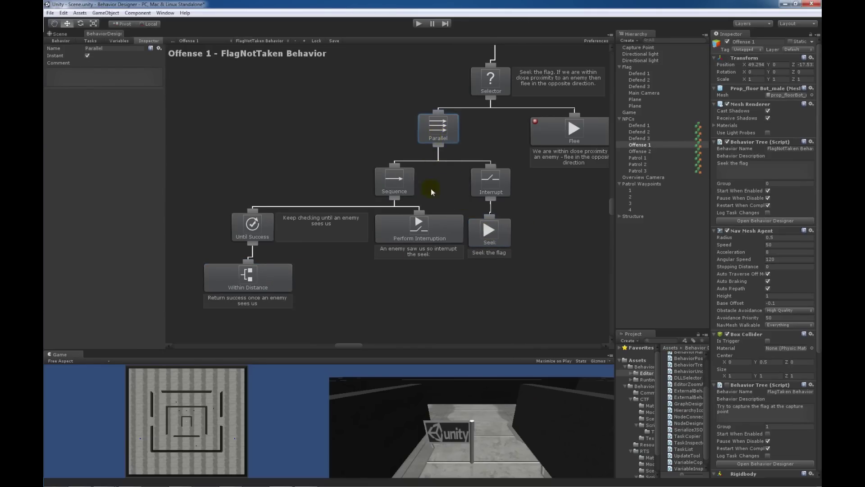
click(362, 272)
click(242, 280)
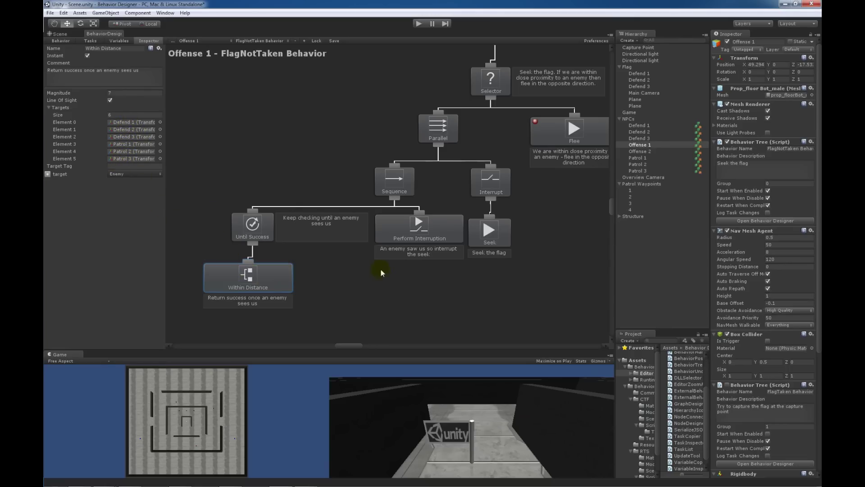
Step: Review how Seek and Within Distance relate to Perform Interruption, and highlight the task that Perform Interruption is set to interrupt
scroll(396, 277, right, 2)
click(455, 231)
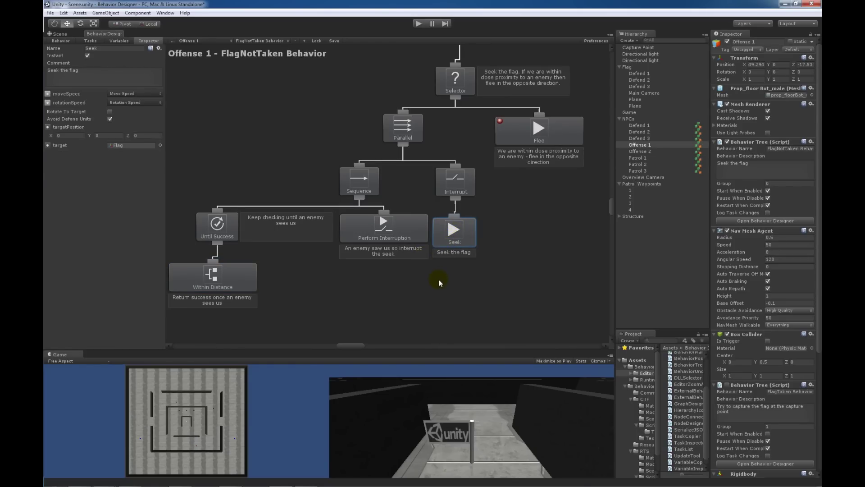
click(234, 275)
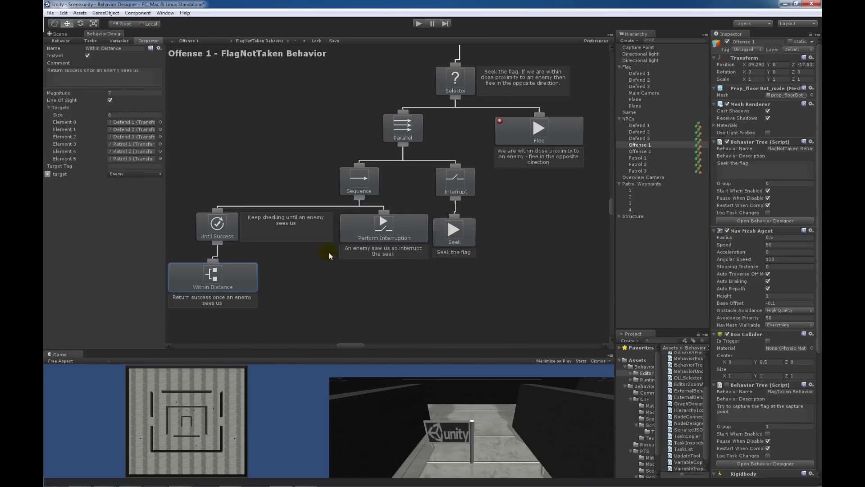
click(379, 223)
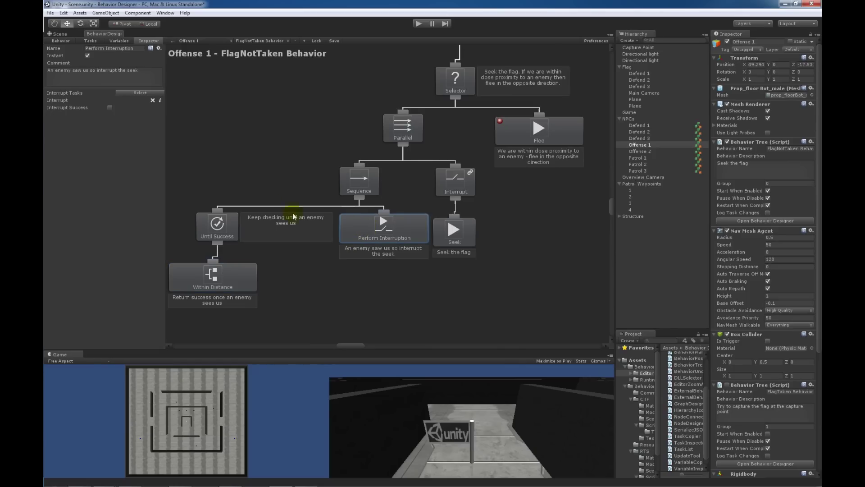
click(160, 100)
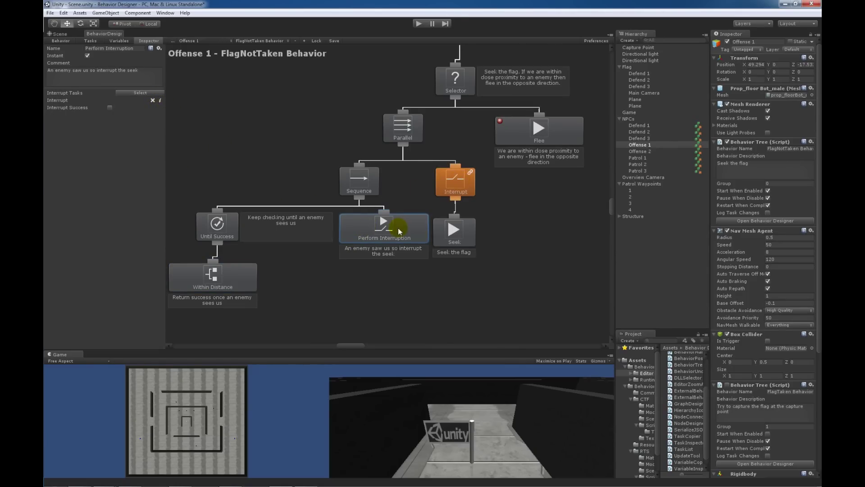
middle_drag(398, 228, 370, 242)
middle_drag(518, 237, 486, 237)
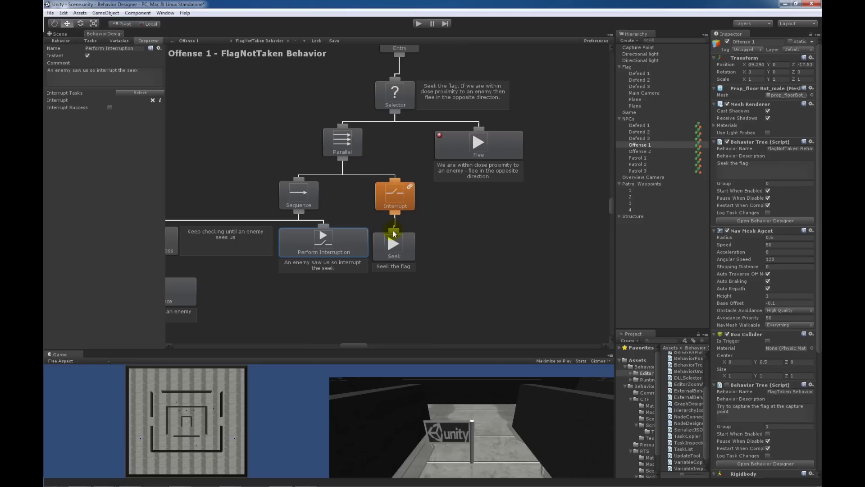
Step: Trace the interruption flow from the Seek and Perform Interruption tasks up through the Parallel task to the Selector
click(395, 244)
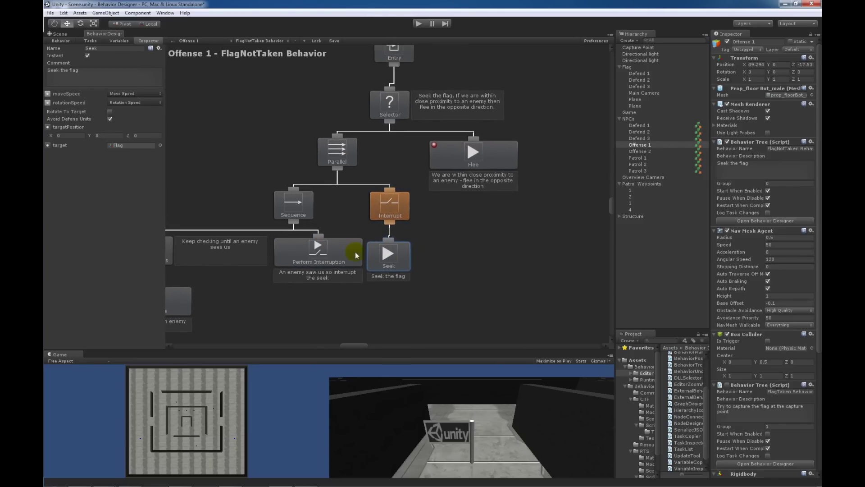
middle_drag(391, 267, 400, 278)
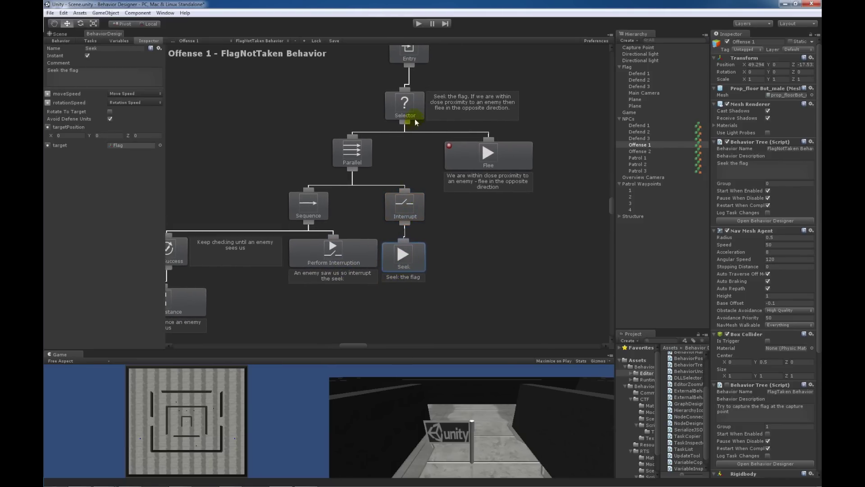
middle_drag(351, 254, 402, 228)
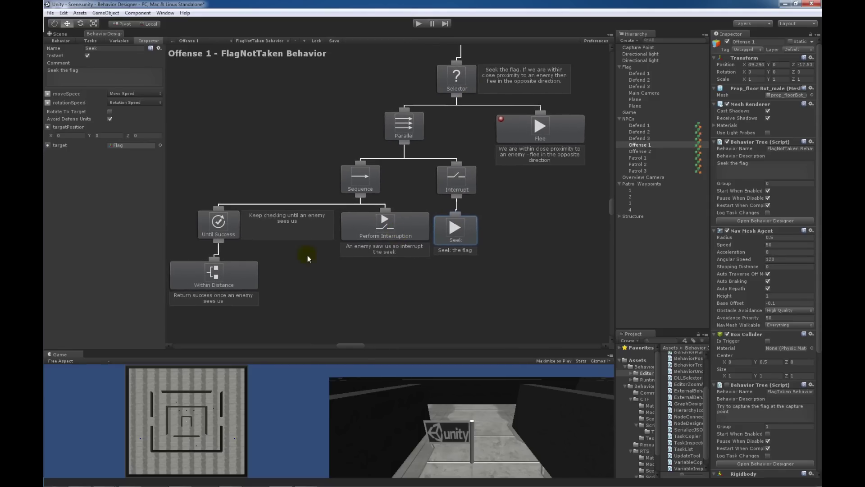
click(402, 230)
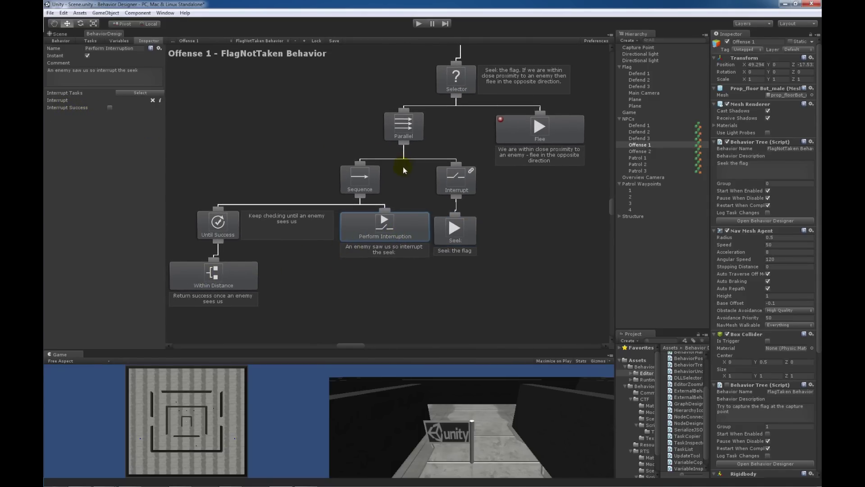
middle_drag(405, 163, 337, 209)
click(341, 164)
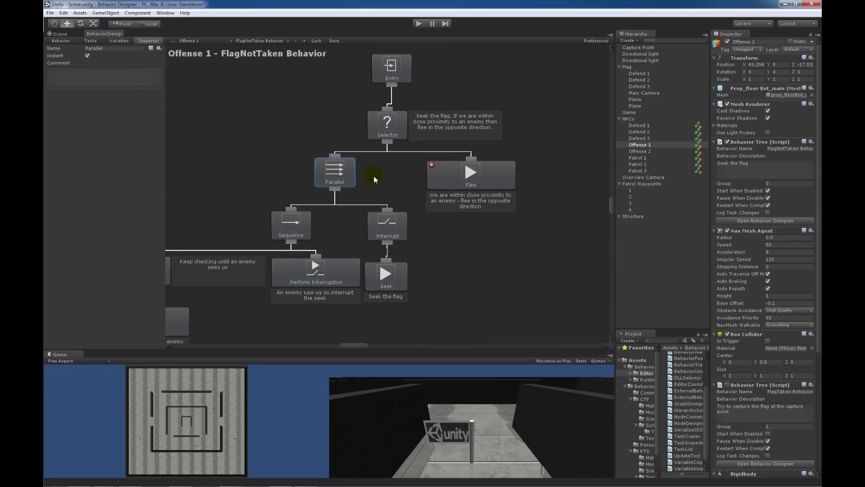
middle_drag(375, 179, 323, 205)
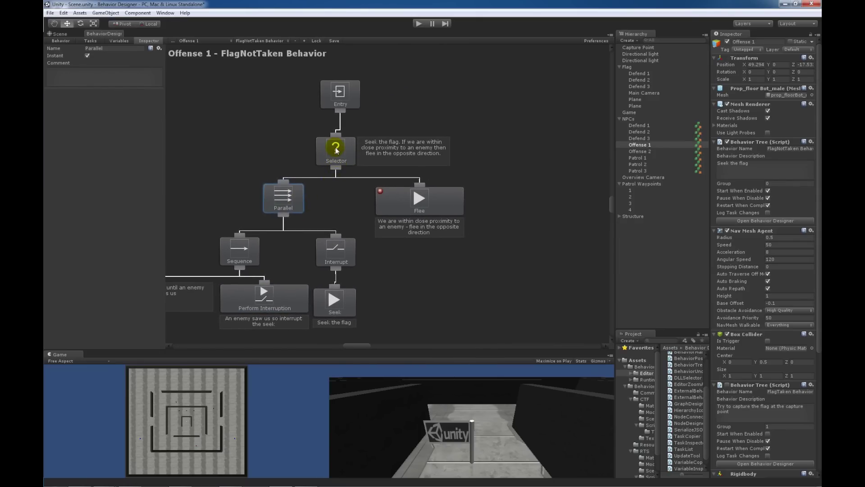
Step: Remove the breakpoint from the Flee task in Offense 1's tree
click(442, 202)
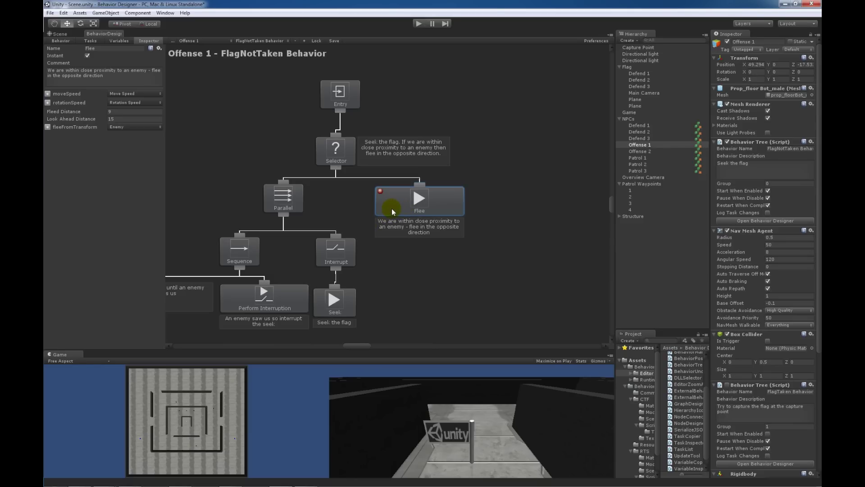
right_click(401, 193)
click(401, 198)
click(415, 257)
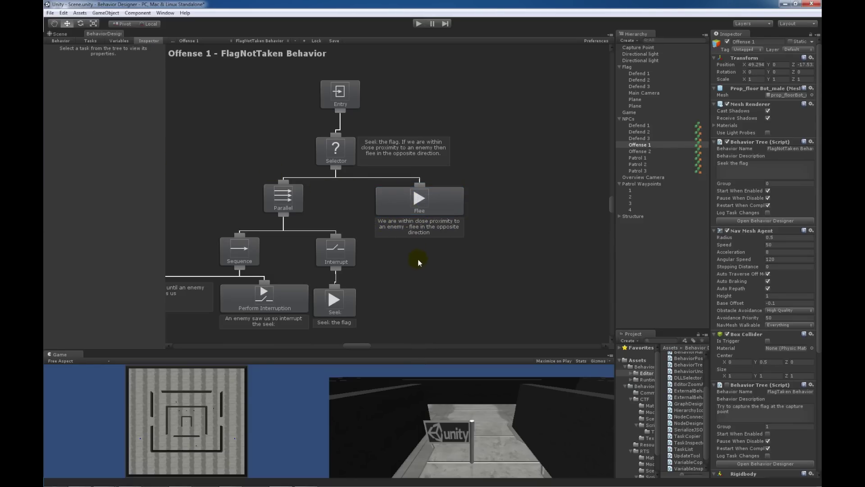
Step: Compare the Flee task's fleeFromTransform variable with the Within Distance task's target variable
click(402, 208)
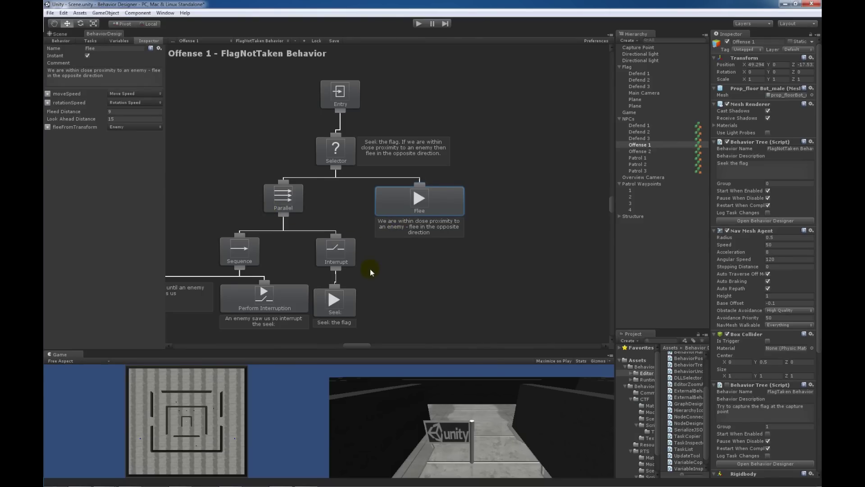
middle_drag(370, 269, 507, 197)
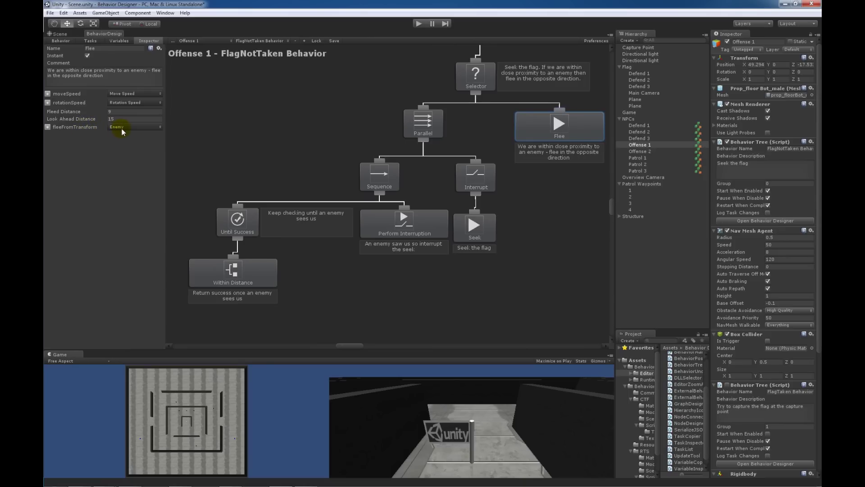
click(258, 277)
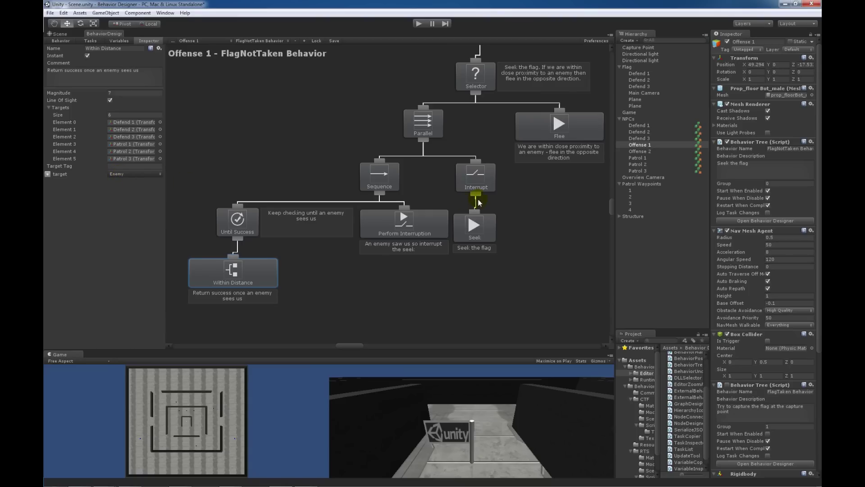
middle_drag(475, 205, 440, 223)
click(501, 155)
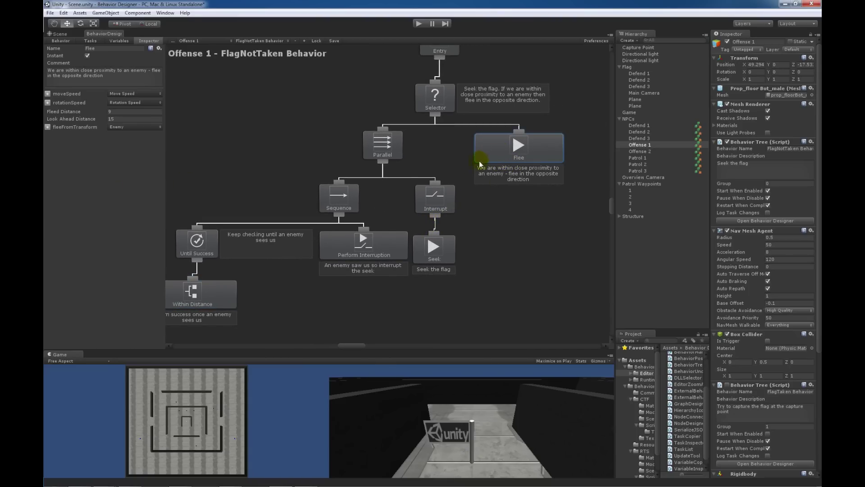
Step: Check the tree's shared variables and how the Flee and Seek tasks use Move Speed and Rotation Speed
click(122, 40)
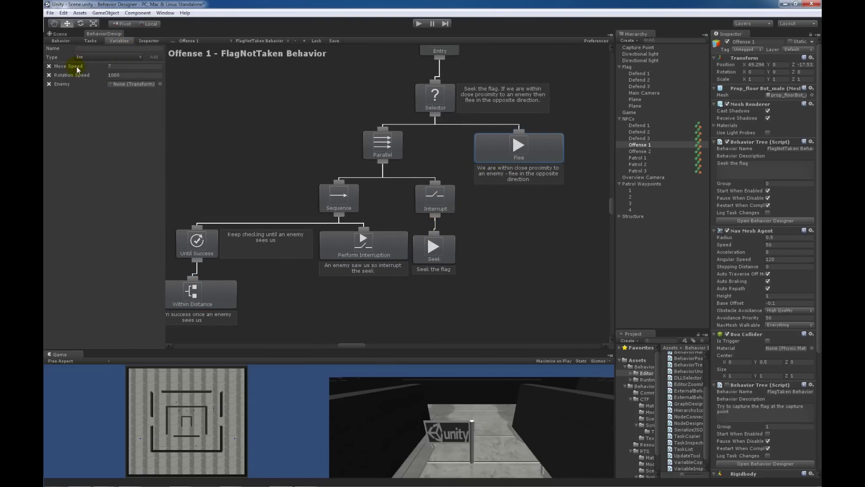
click(148, 41)
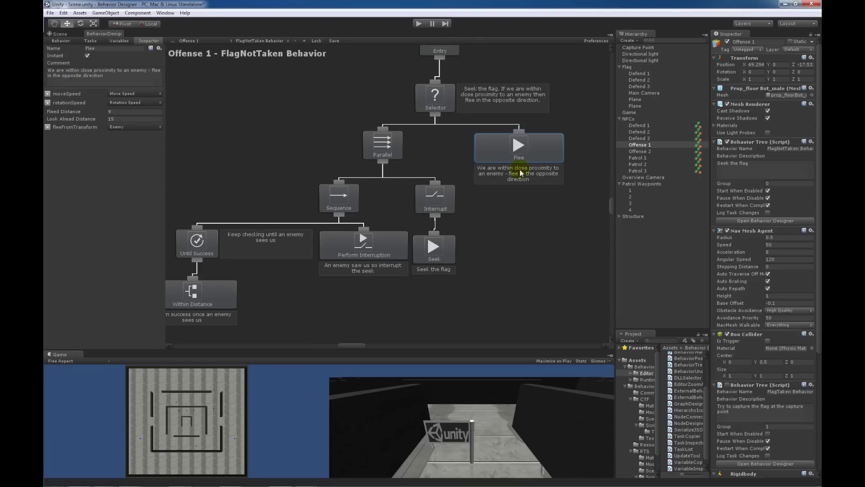
middle_drag(521, 173, 471, 183)
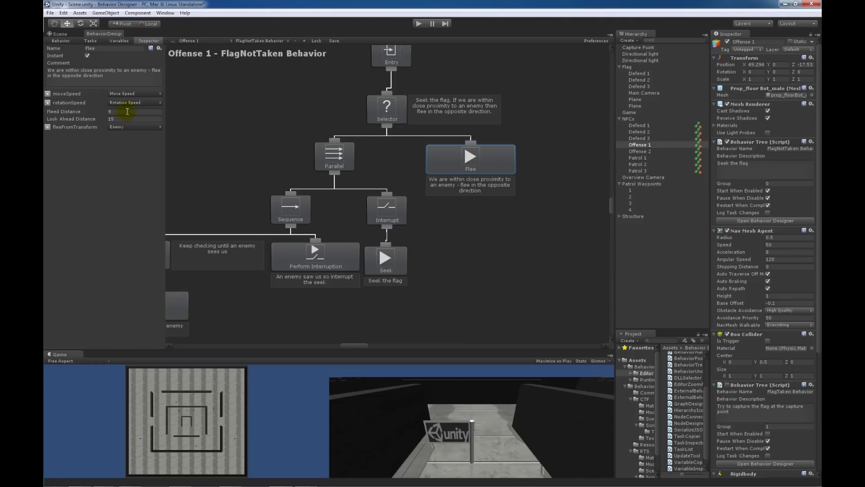
click(369, 266)
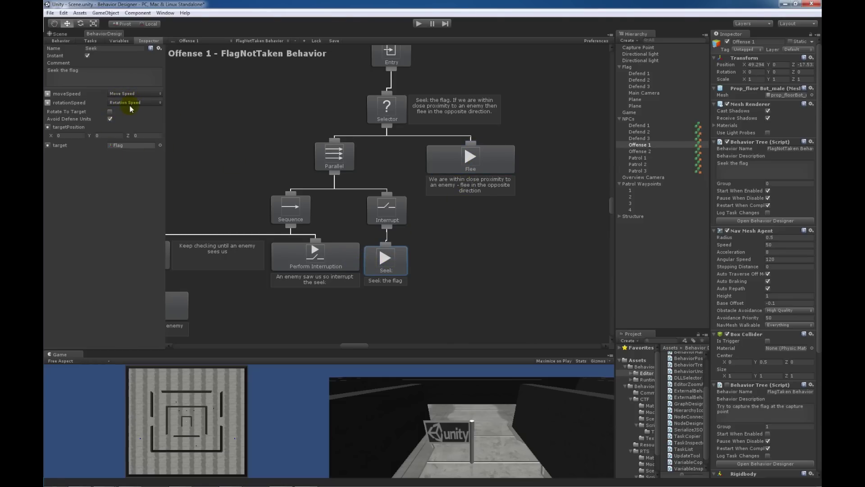
click(487, 273)
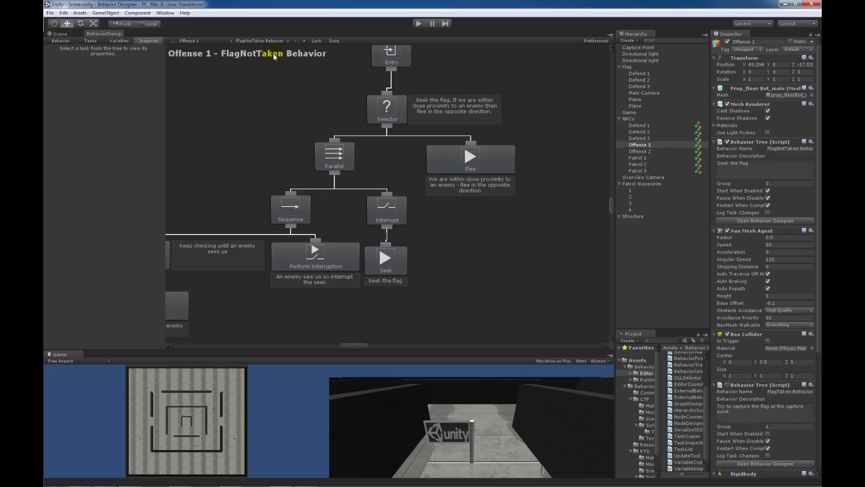
Step: Bring up the NPC Patrol 1's FlagNotTaken behavior tree and locate that NPC in the arena
click(637, 158)
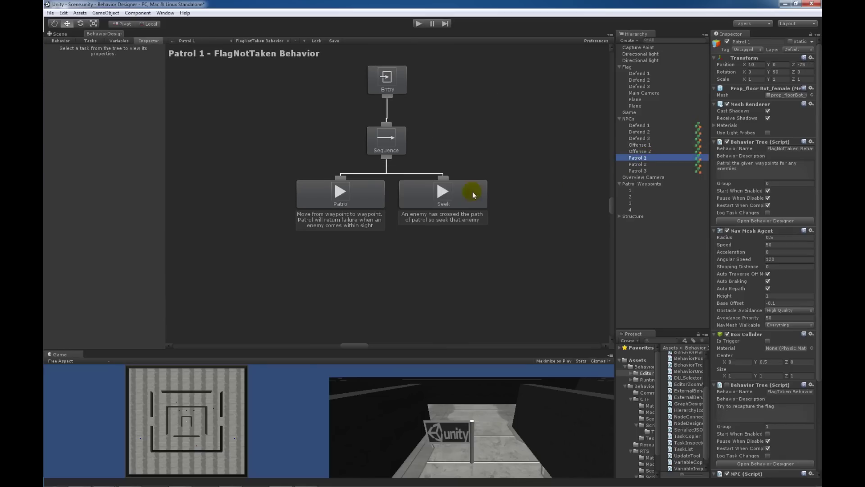
click(63, 33)
scroll(238, 207, down, 3)
scroll(230, 229, up, 6)
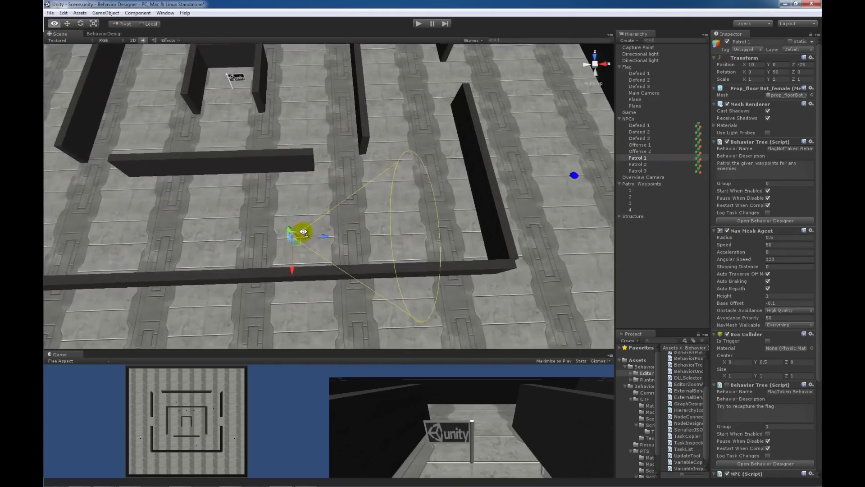
Step: Inspect the Patrol task's waypoints and targets, and locate patrol waypoint 1 in the arena
click(108, 33)
click(369, 192)
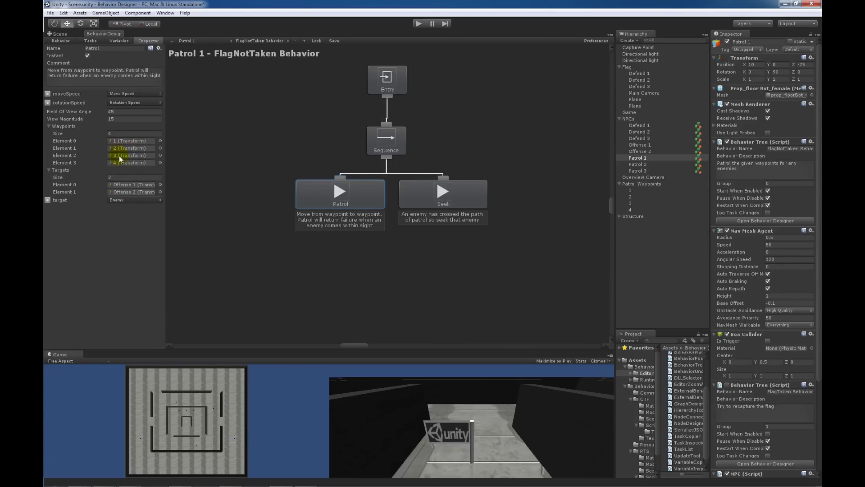
click(61, 35)
click(642, 190)
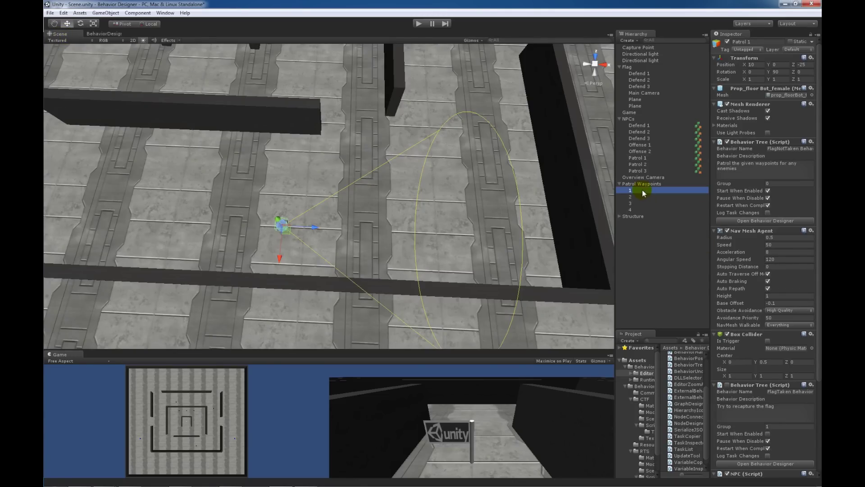
scroll(452, 215, down, 3)
alt+drag(452, 215, 264, 203)
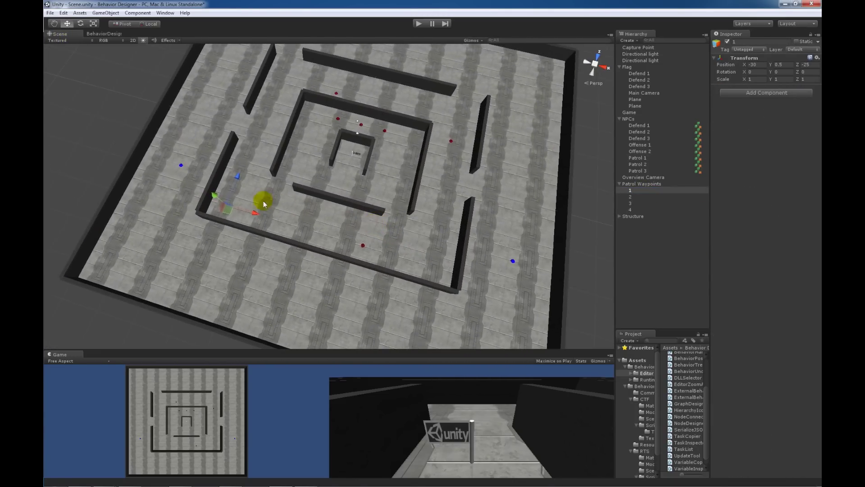
Step: Locate patrol waypoints 2, 3 and 4 in the arena
click(640, 197)
click(641, 203)
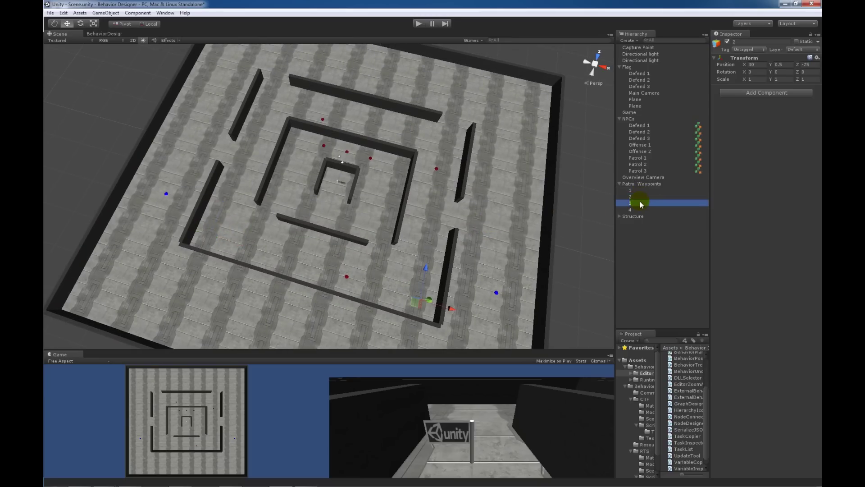
click(634, 210)
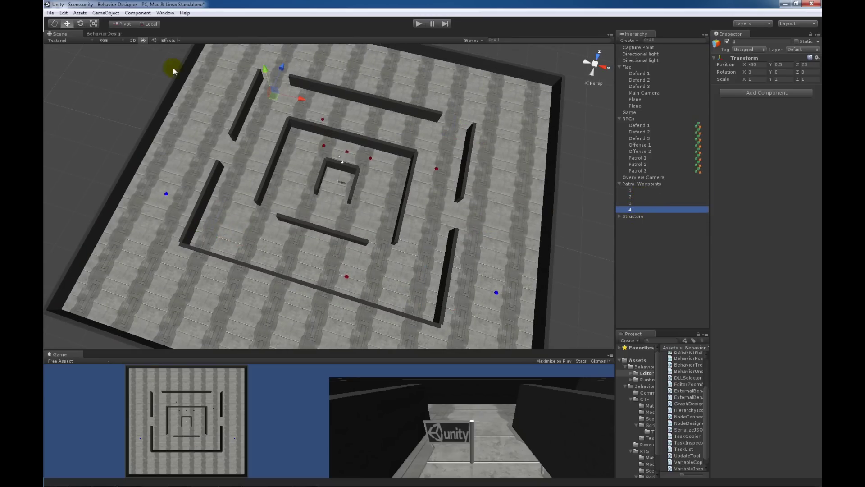
Step: Return to Patrol 1's FlagNotTaken behavior tree and inspect the Seek task that follows the Patrol task
click(110, 35)
click(646, 157)
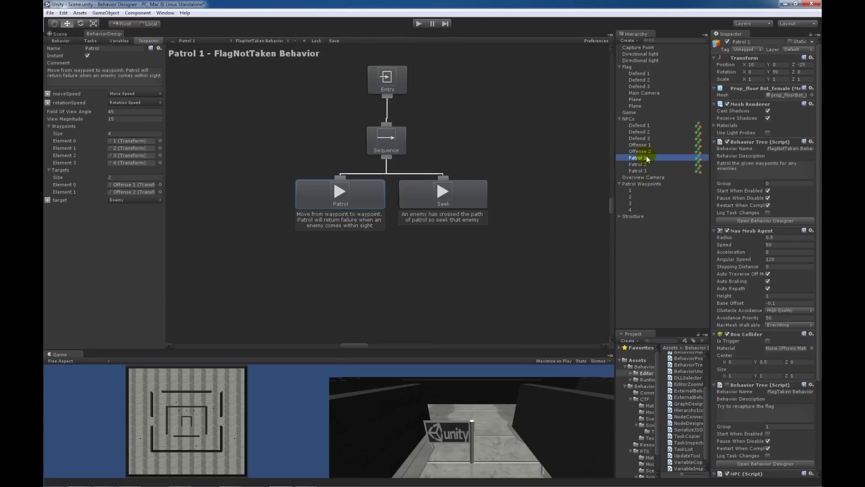
middle_drag(303, 224, 300, 236)
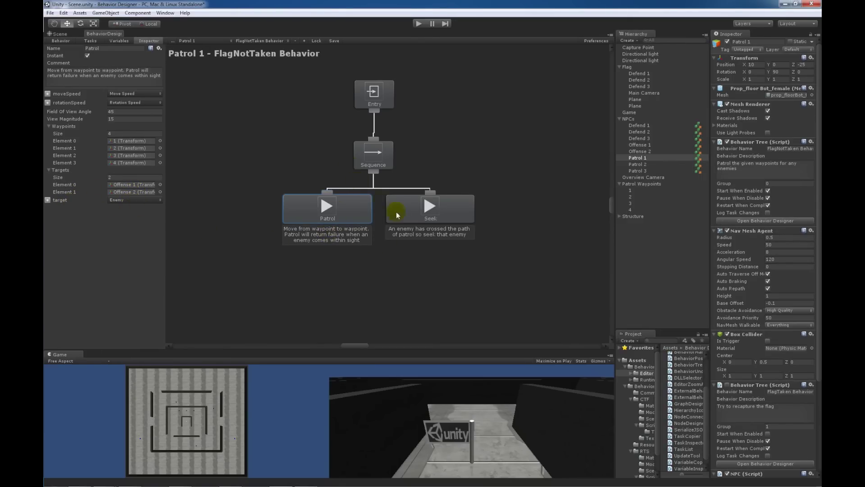
click(435, 206)
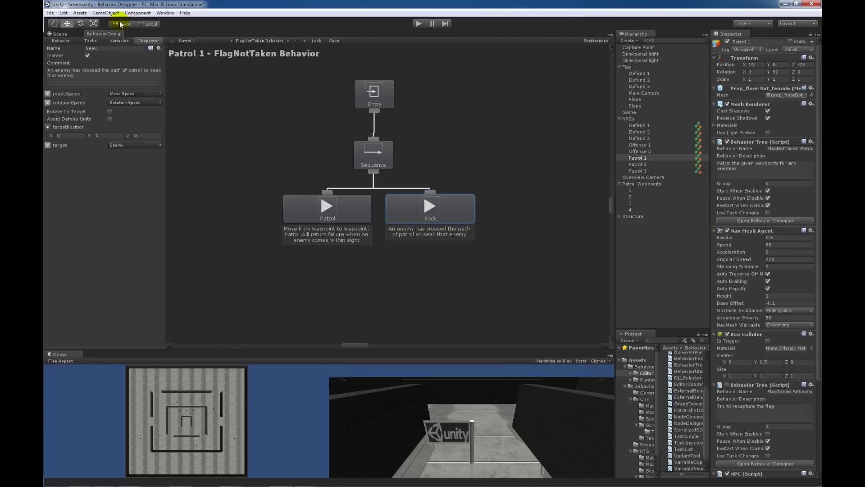
Step: Bring up Offense 1's FlagNotTaken behavior tree and set a breakpoint on its Flee task
click(637, 146)
right_click(444, 190)
click(463, 196)
click(469, 246)
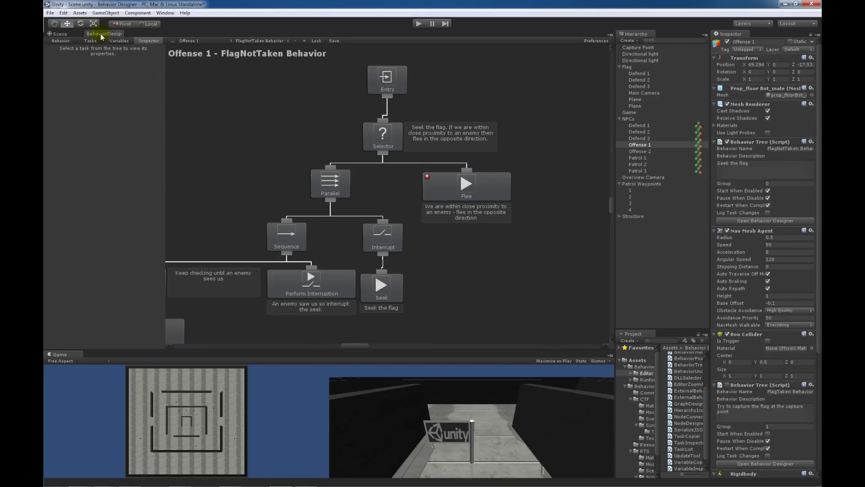
Step: Dock the Behavior Designer window beside the Scene view and widen it, keeping the whole arena in view
click(59, 34)
click(104, 34)
drag(104, 34, 608, 178)
click(347, 146)
scroll(248, 188, down, 6)
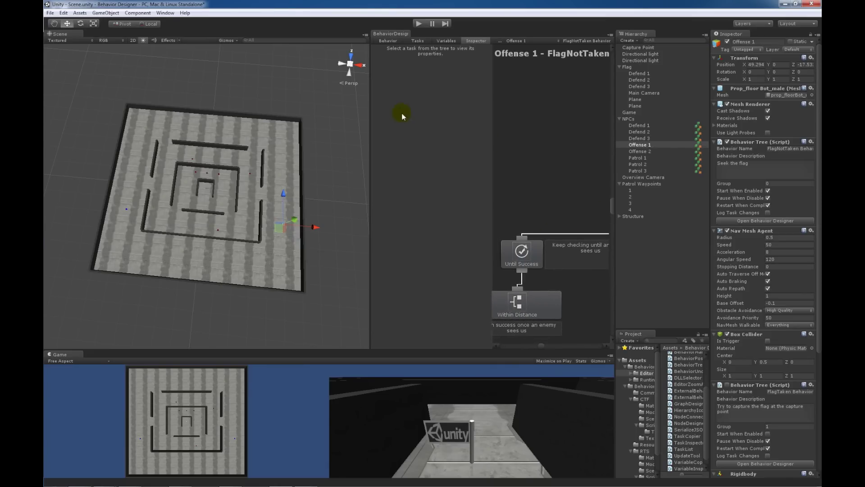
drag(357, 136, 291, 142)
middle_drag(504, 212, 544, 169)
Step: Play the scene while watching Offense 1's behavior tree, and stop the run
click(419, 24)
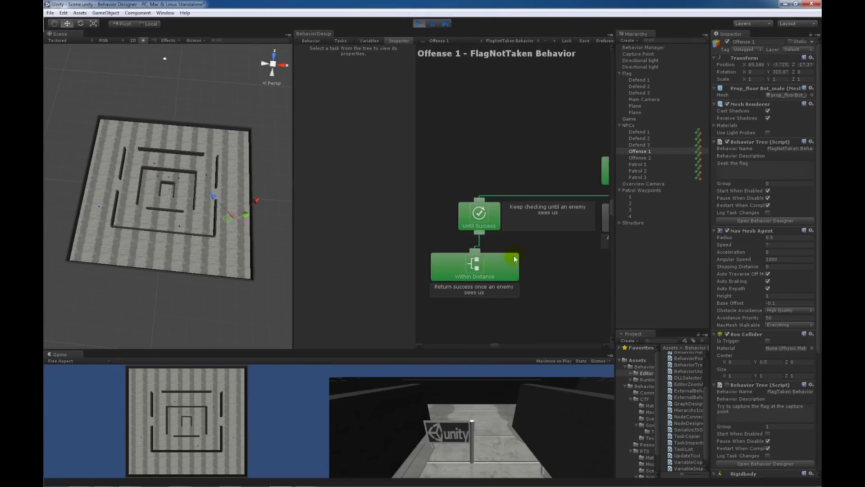
middle_drag(550, 246, 521, 255)
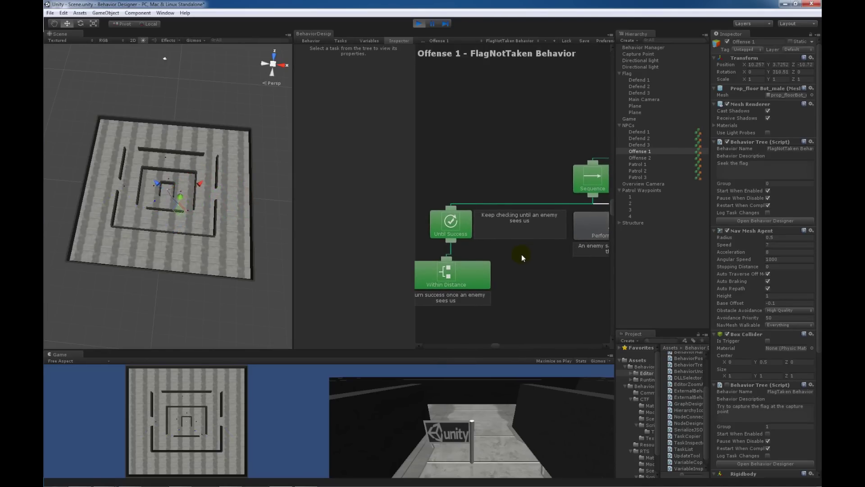
click(419, 24)
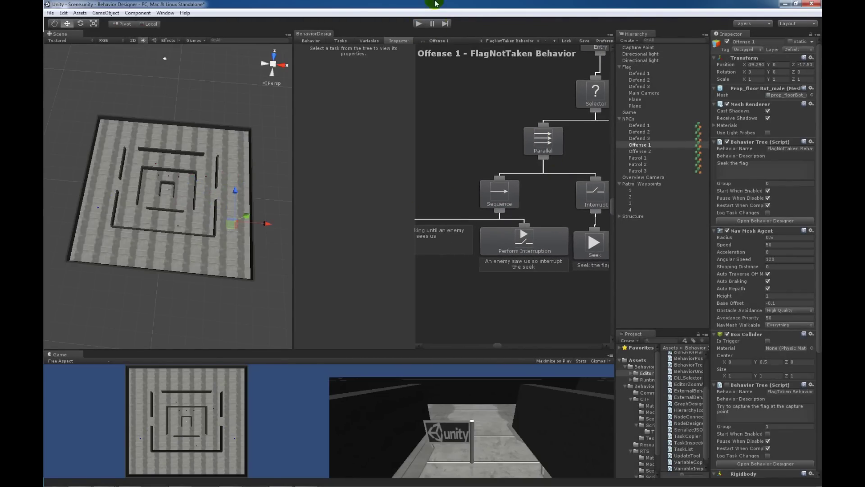
Step: Play the scene again up to the Flee breakpoint and examine the active tasks and Offense 1 in the arena
click(419, 23)
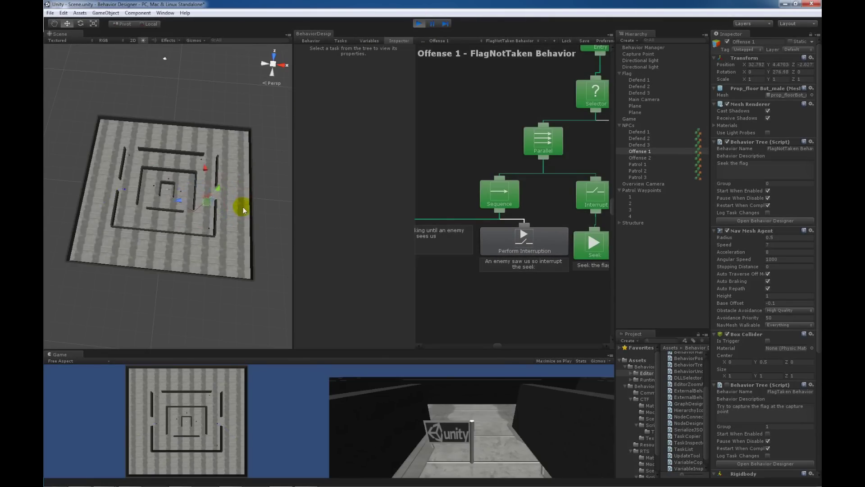
scroll(243, 208, up, 10)
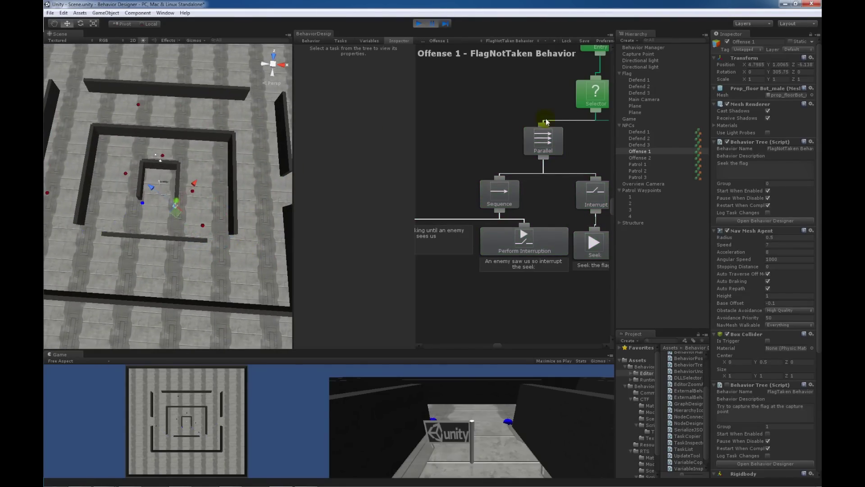
middle_drag(222, 187, 189, 197)
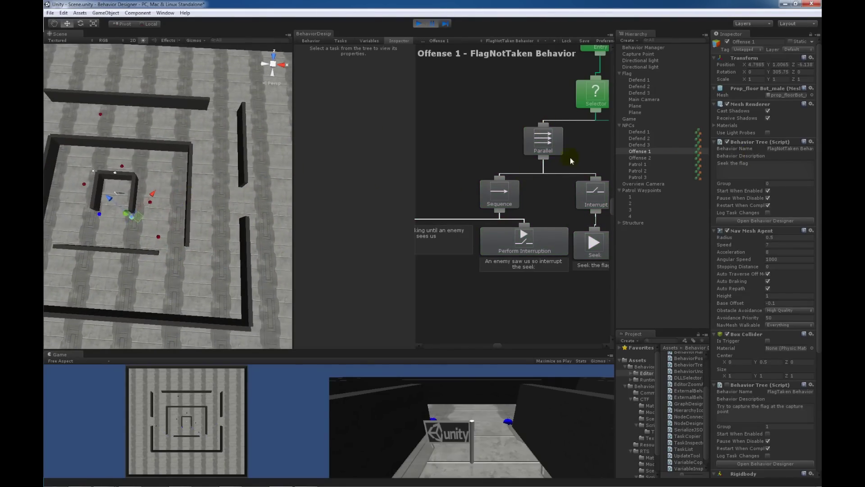
middle_drag(484, 227, 448, 193)
middle_drag(586, 180, 444, 237)
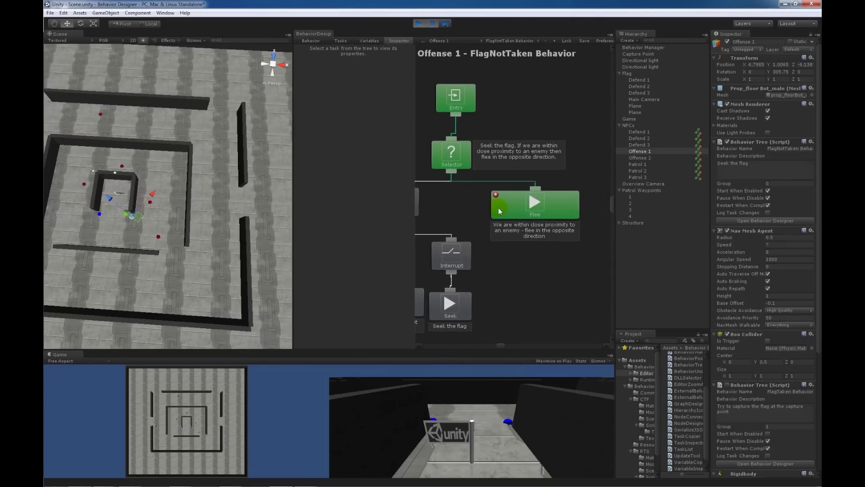
Step: Remove the breakpoint from Offense 1's Flee task and look closely at the NPCs around the flag
right_click(539, 199)
click(551, 208)
alt+drag(135, 221, 191, 211)
alt+drag(258, 214, 239, 215)
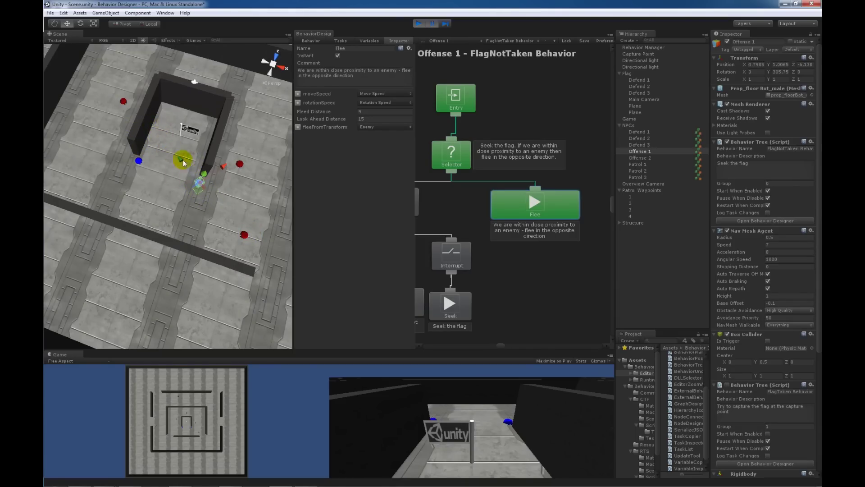
Step: Bring up Offense 2's FlagNotTaken behavior tree and resume the game until that NPC takes the flag, pausing there
click(646, 158)
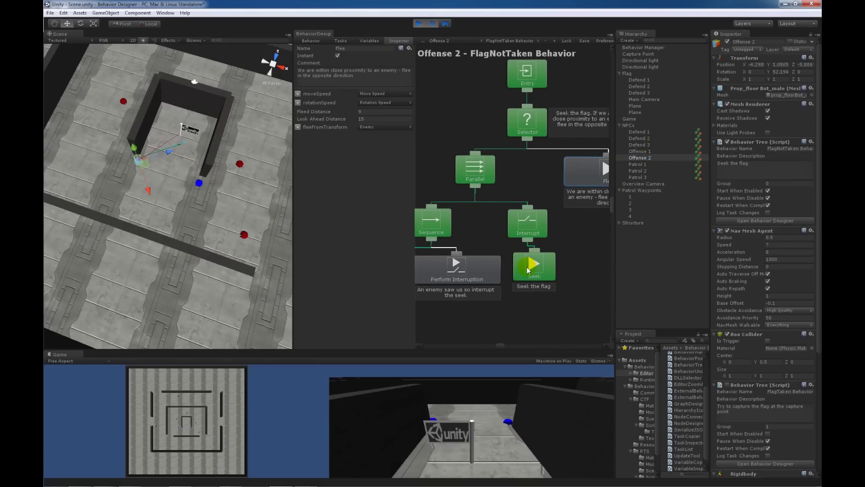
click(433, 23)
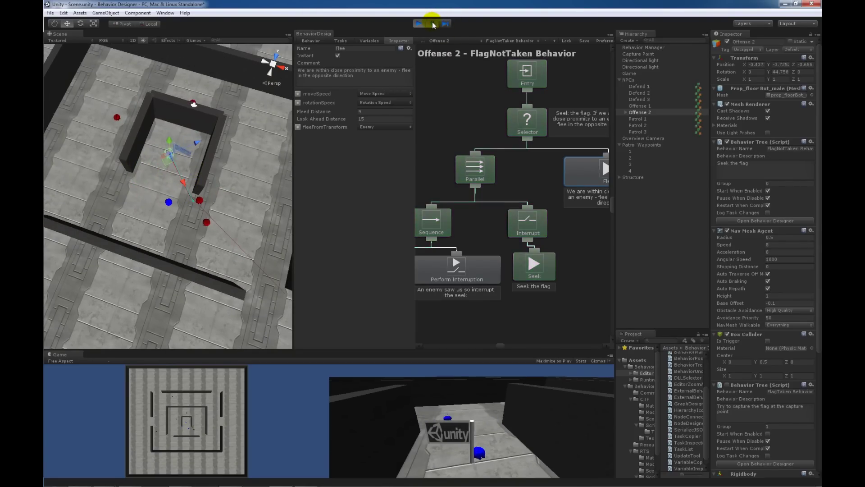
Step: Examine Offense 1's position relative to the nearby defenders and inspect the Flee task in its FlagNotTaken tree
click(169, 203)
click(647, 107)
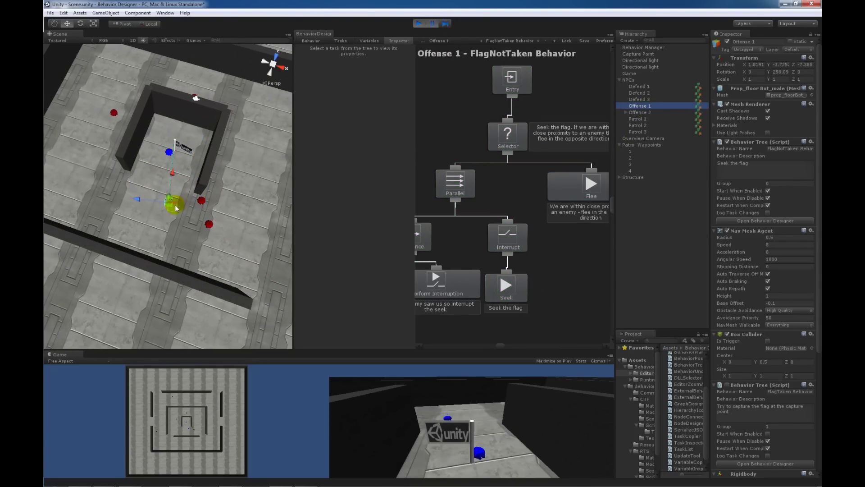
scroll(248, 196, up, 3)
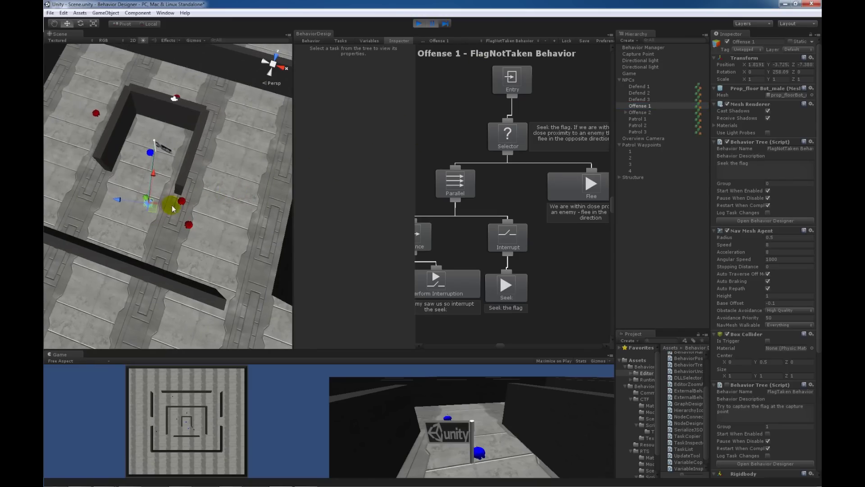
scroll(183, 199, up, 4)
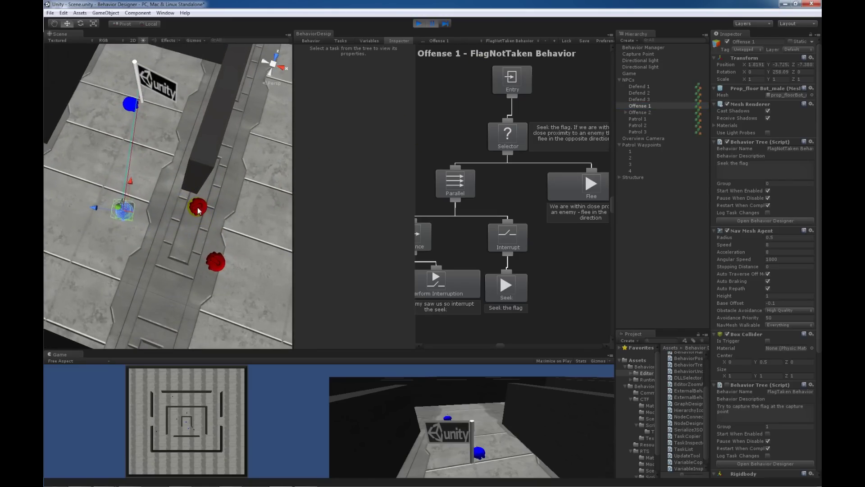
scroll(155, 180, down, 6)
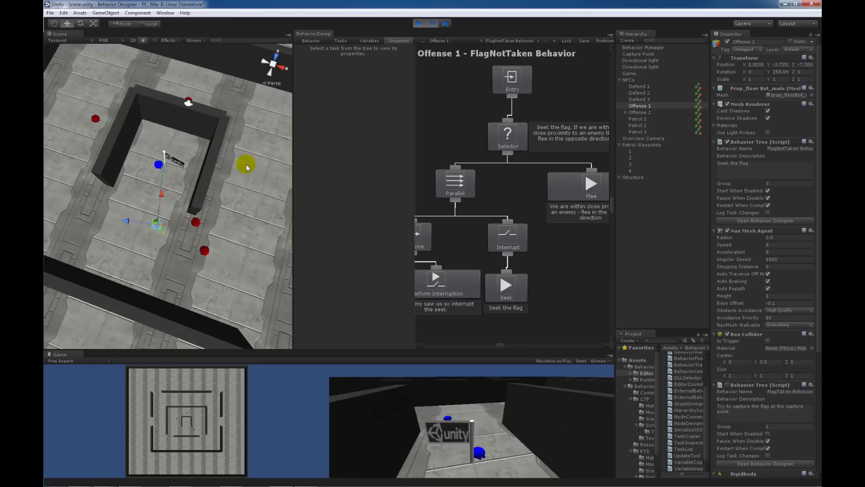
click(591, 185)
middle_drag(464, 199, 441, 216)
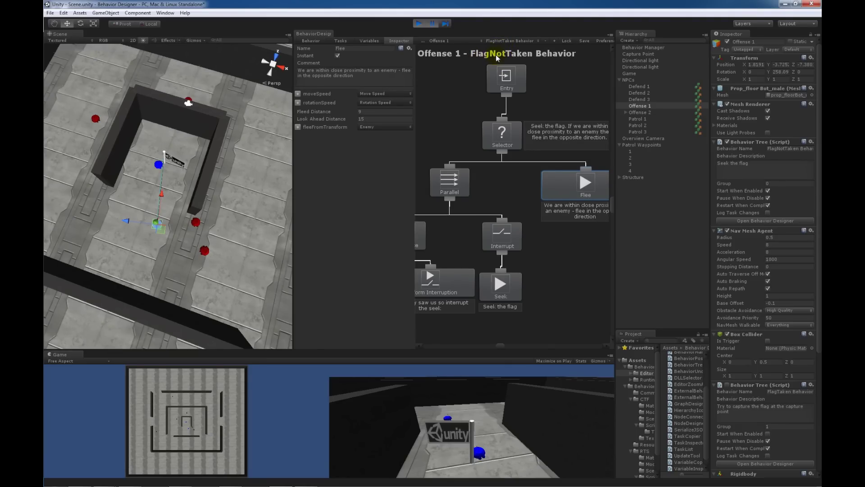
Step: Switch Offense 1 to its FlagTaken behavior tree and bring its active tasks into view
click(504, 42)
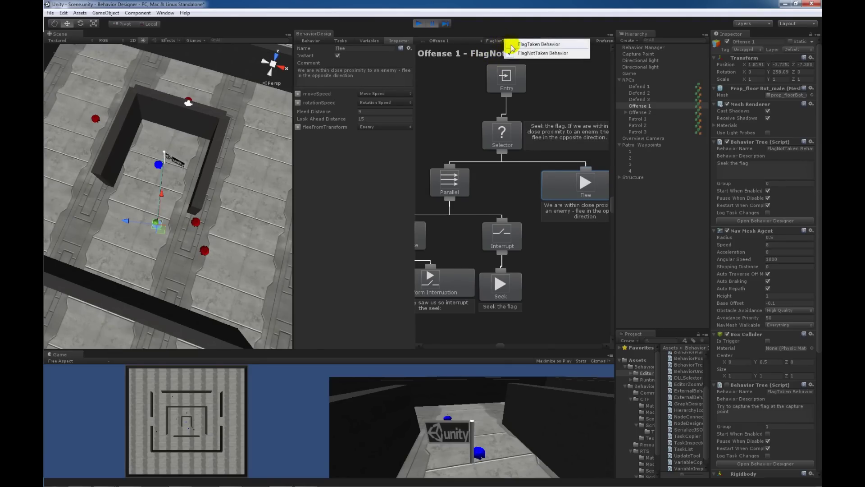
click(512, 49)
middle_drag(544, 249, 572, 290)
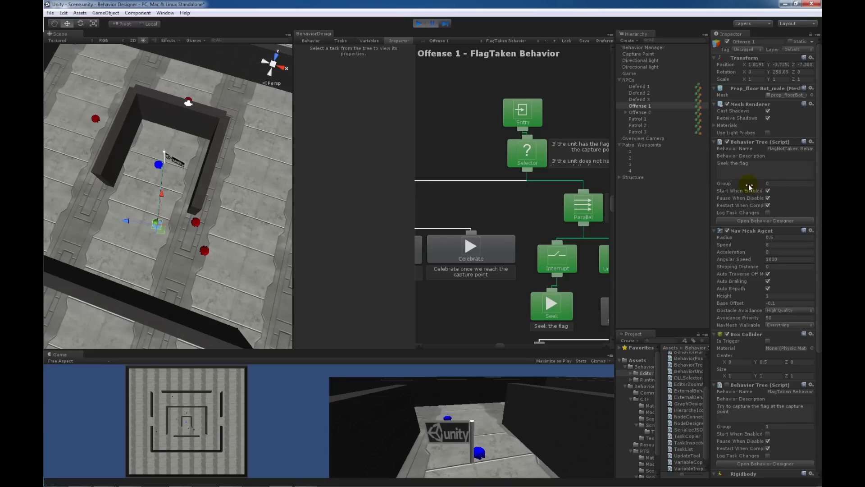
Step: Compare the Group values of Offense 1's FlagNotTaken and FlagTaken Behavior Tree components
drag(749, 186, 764, 183)
scroll(735, 361, down, 5)
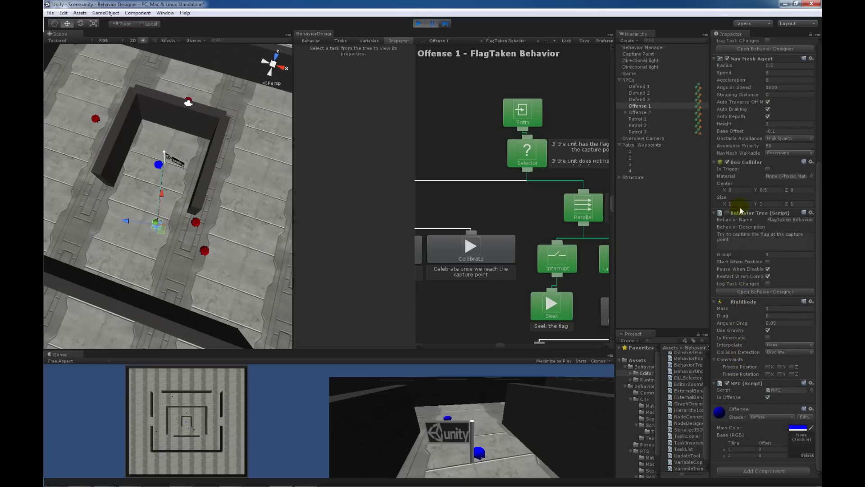
drag(751, 257, 763, 255)
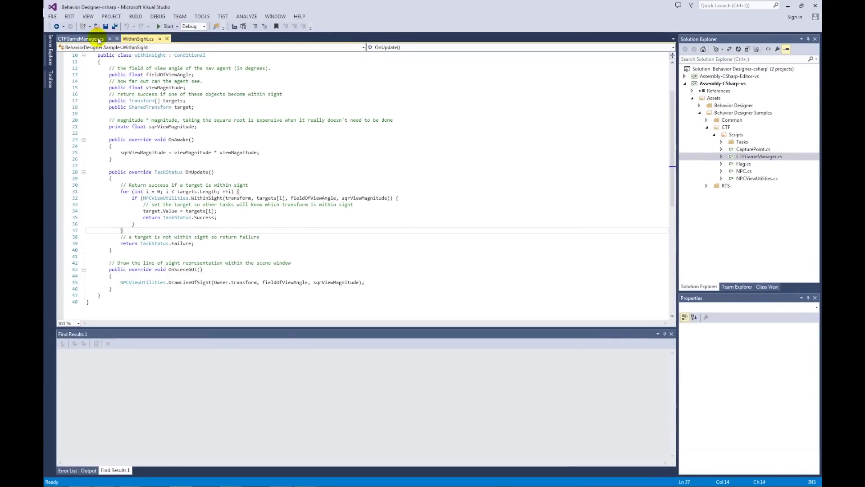
Step: Switch to Visual Studio and review how the Start method in CTFGameManager.cs groups the behaviors
click(223, 210)
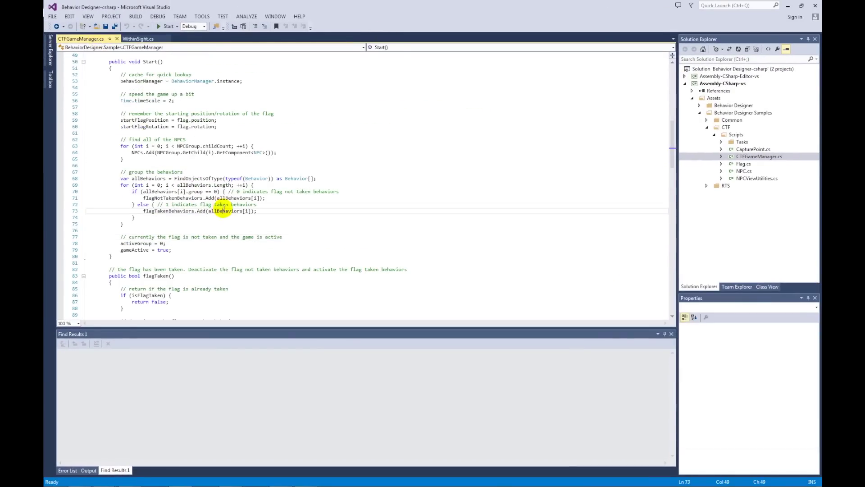
scroll(223, 225, up, 2)
scroll(221, 225, up, 2)
scroll(218, 272, down, 2)
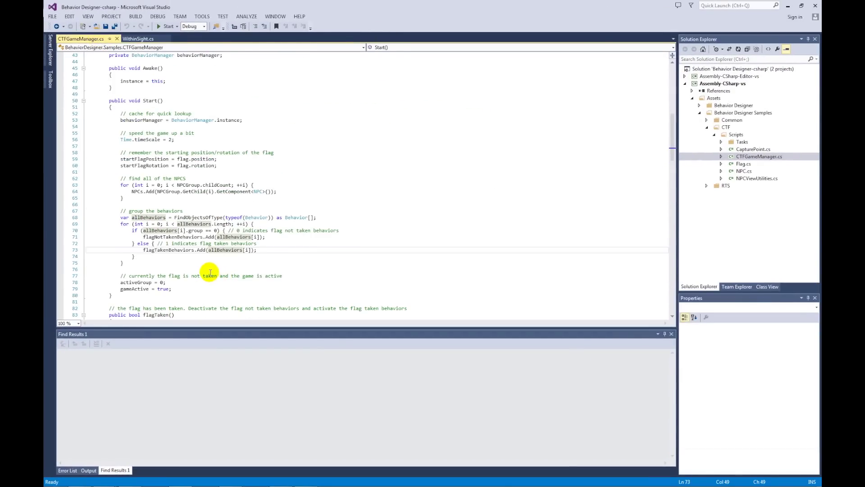
click(210, 270)
Step: Examine how the flagTaken method disables flagNotTakenBehaviors and enables flagTakenBehaviors
scroll(210, 271, down, 10)
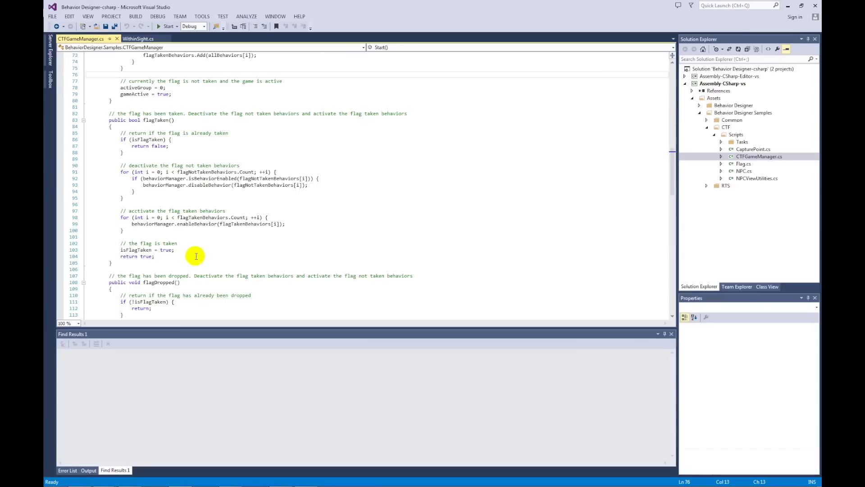
double_click(156, 120)
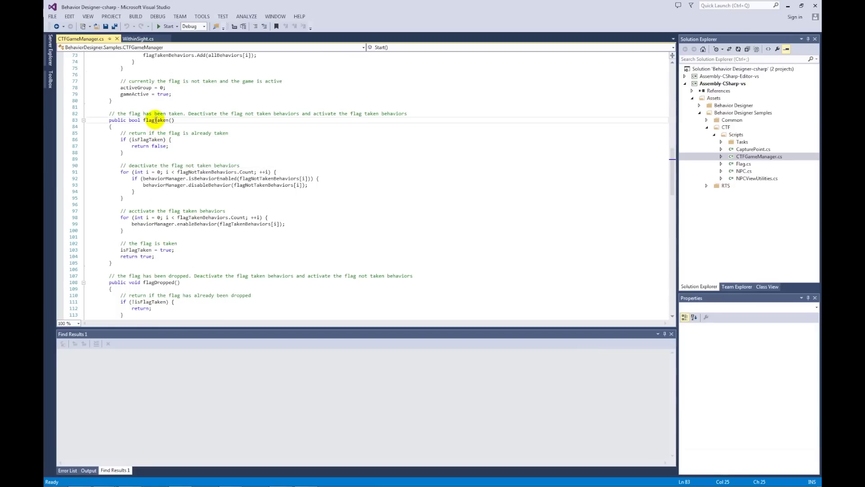
click(187, 199)
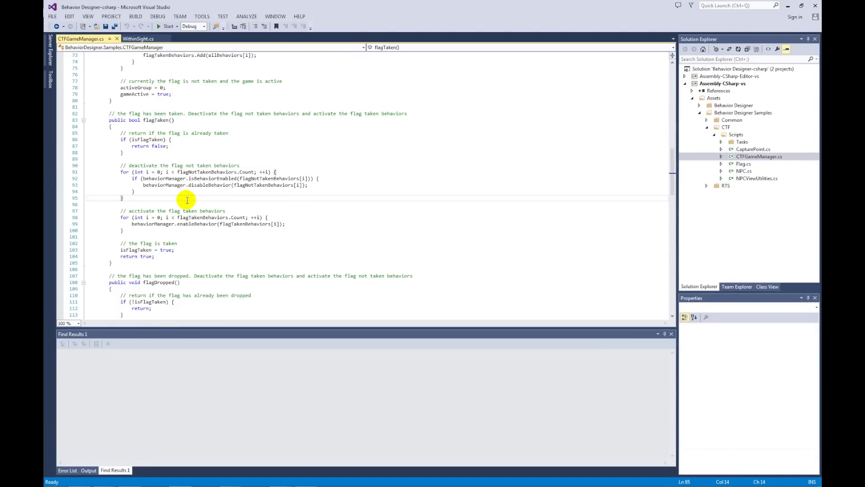
double_click(210, 186)
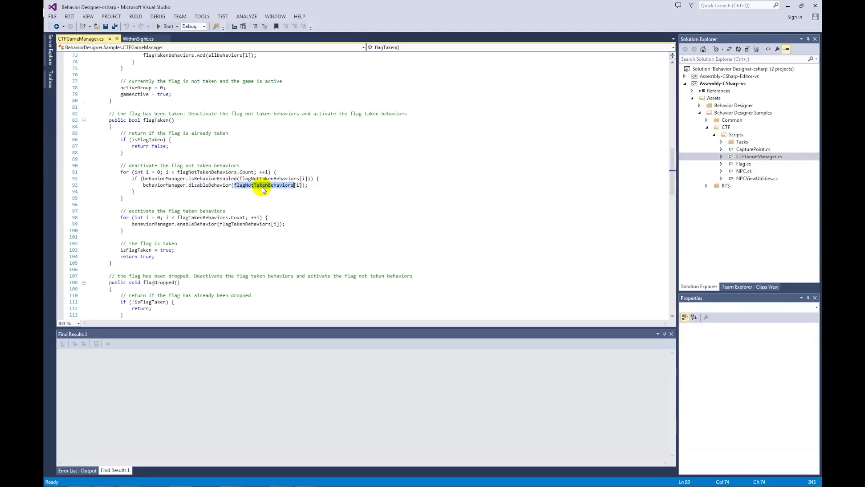
click(160, 224)
double_click(198, 224)
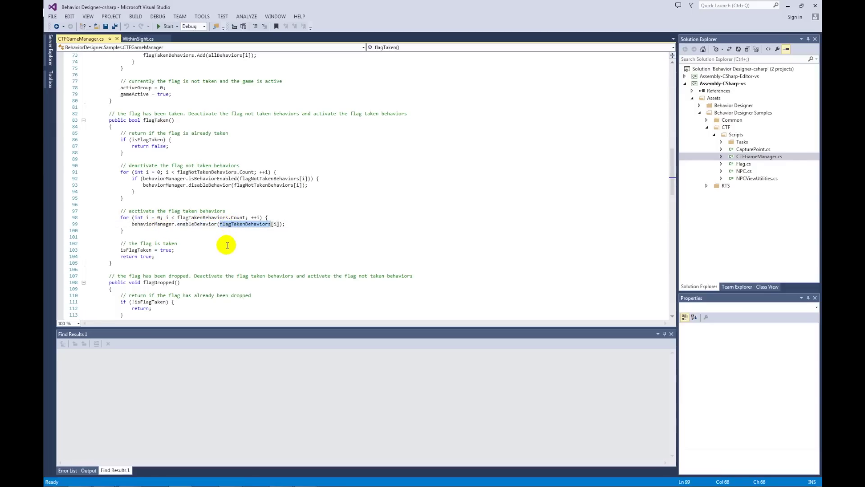
click(226, 244)
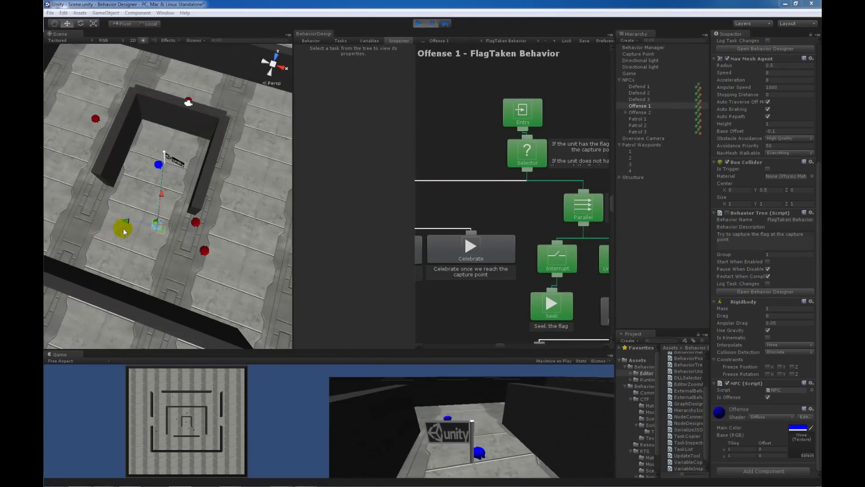
Step: Switch back to Unity and examine the Sequence with the Has Flag and Seek tasks in Offense 1's FlagTaken tree
middle_drag(478, 207, 539, 241)
middle_drag(457, 278, 528, 266)
middle_drag(558, 199, 541, 207)
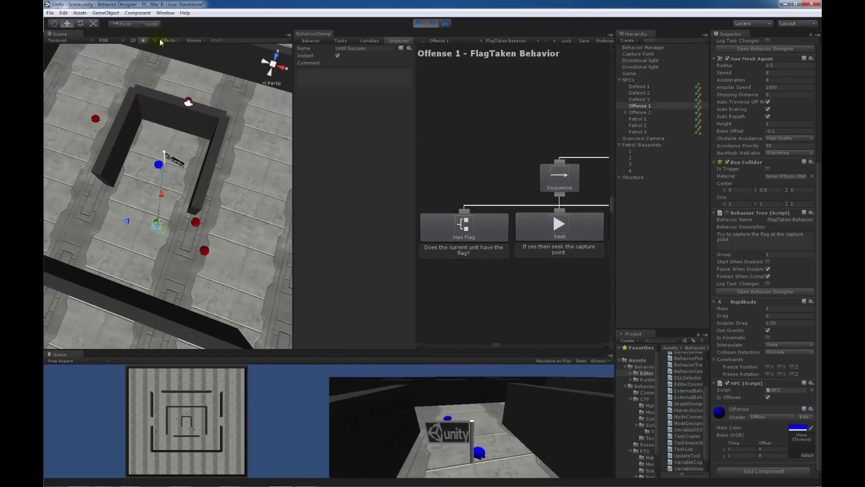
Step: Dock the Behavior Designer window into the Scene view's area so Offense 1's FlagTaken tree has more room
drag(296, 38, 121, 32)
middle_drag(339, 216, 357, 208)
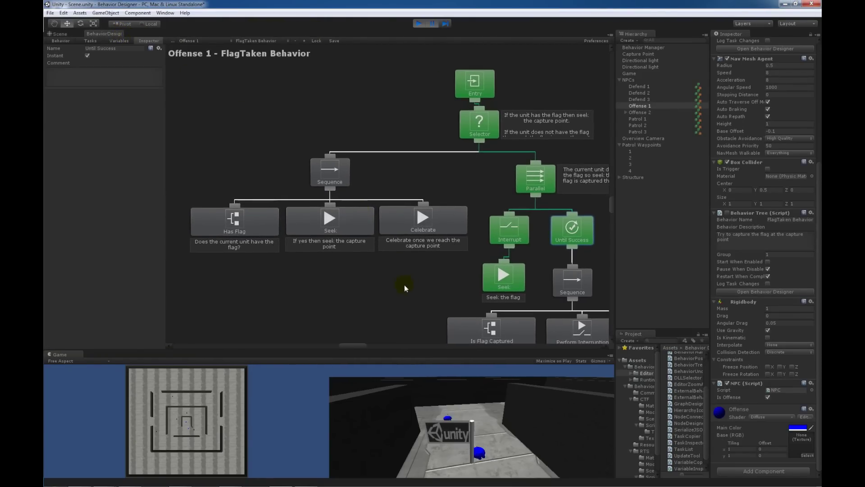
middle_drag(287, 248, 325, 265)
click(326, 265)
middle_drag(369, 190, 371, 213)
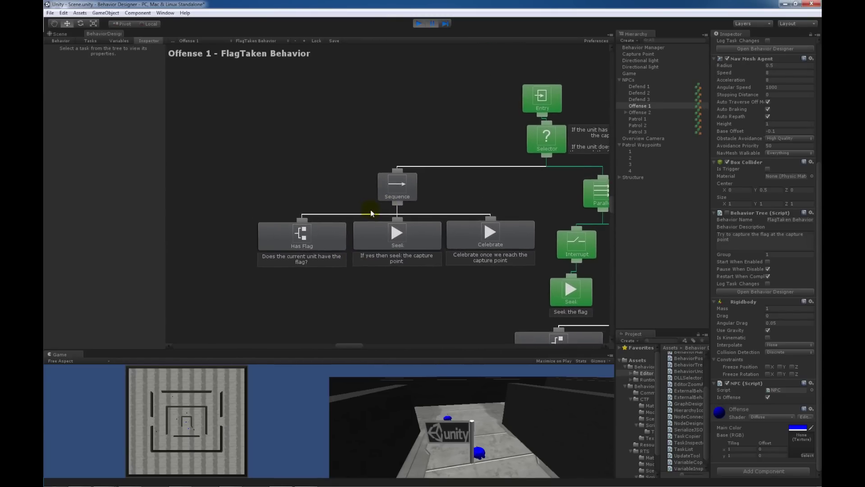
Step: Examine the Has Flag, Seek and Celebrate tasks under the Sequence in Offense 1's FlagTaken tree
click(315, 235)
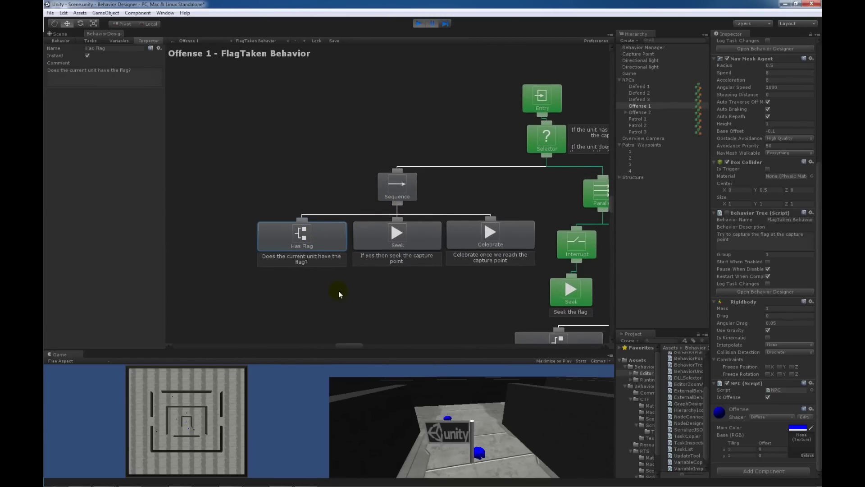
click(412, 231)
middle_drag(427, 265, 393, 267)
click(414, 243)
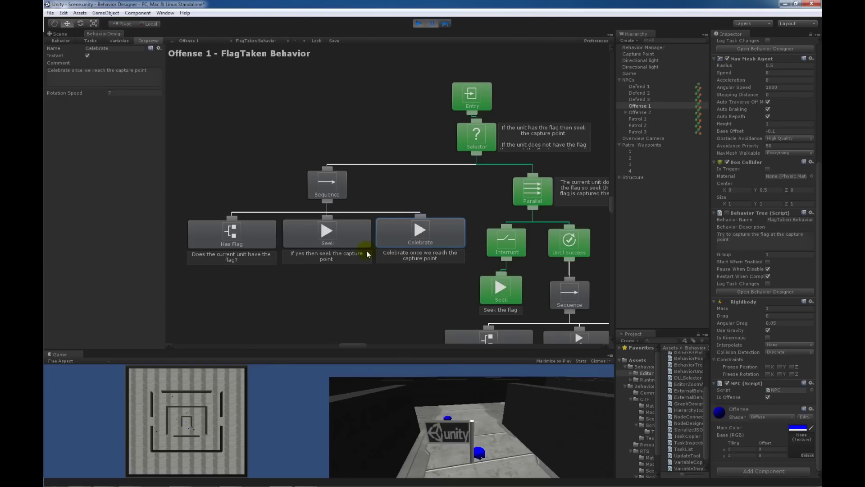
Step: Examine the Parallel branch of Offense 1's FlagTaken tree, with its Interrupt, Seek the flag and Until Success tasks
middle_drag(469, 288, 358, 272)
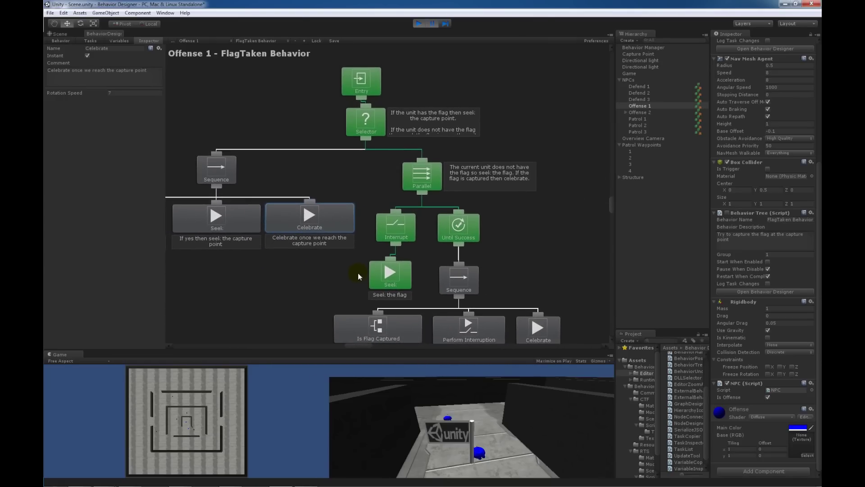
middle_drag(247, 256, 355, 247)
middle_drag(474, 266, 402, 263)
click(431, 259)
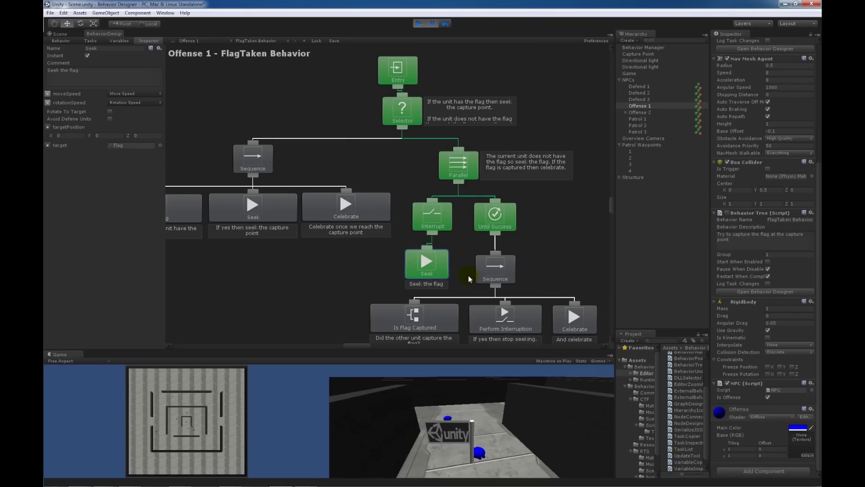
middle_drag(469, 278, 389, 262)
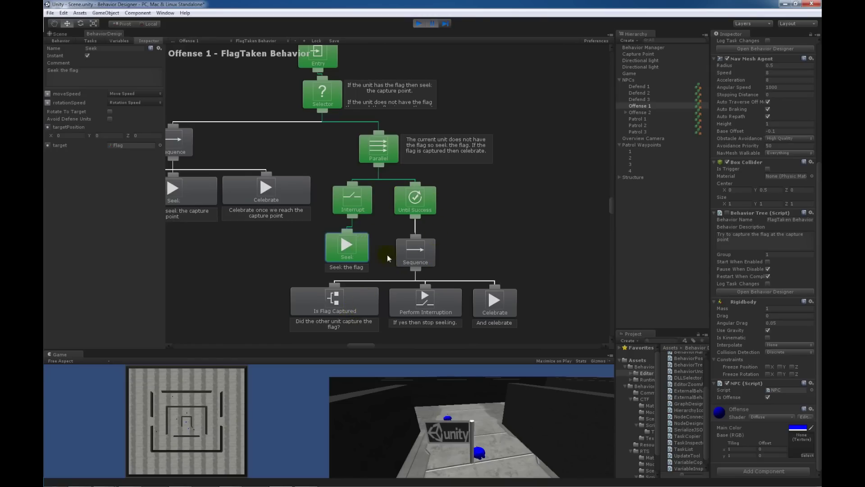
drag(558, 332, 385, 198)
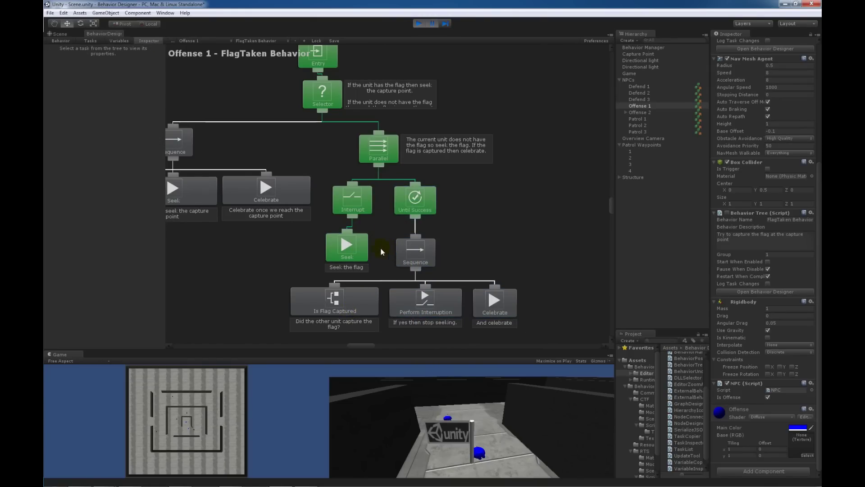
drag(541, 320, 377, 188)
middle_drag(486, 264, 491, 240)
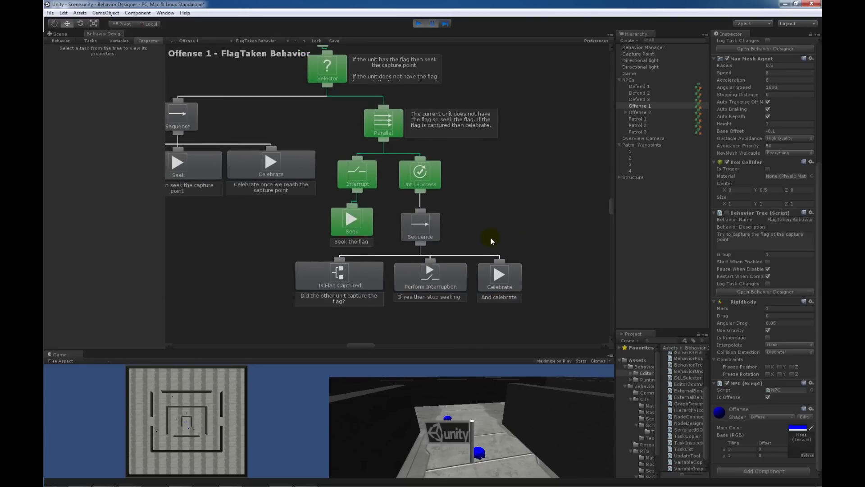
Step: Inspect the Is Flag Captured task and the Perform Interruption task with its linked Interrupt
click(361, 278)
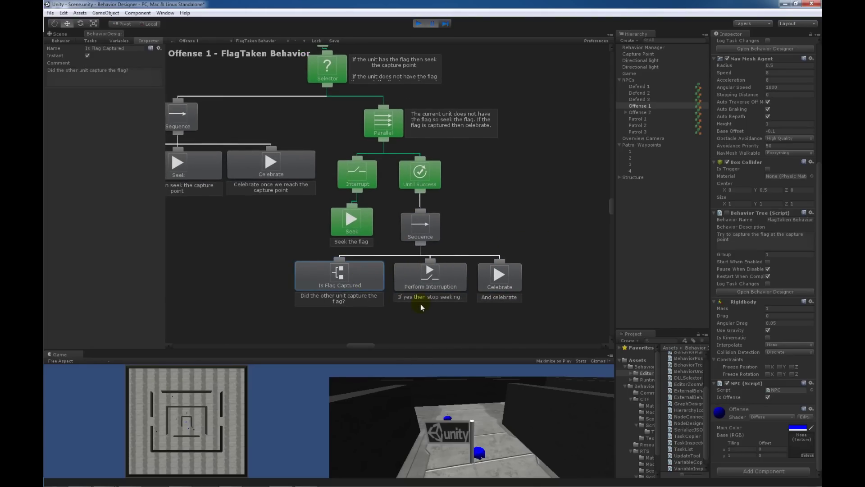
click(416, 313)
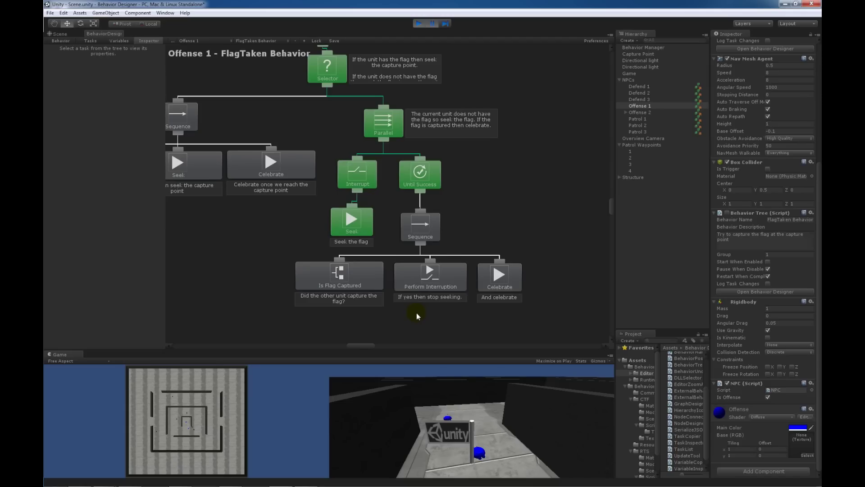
click(419, 282)
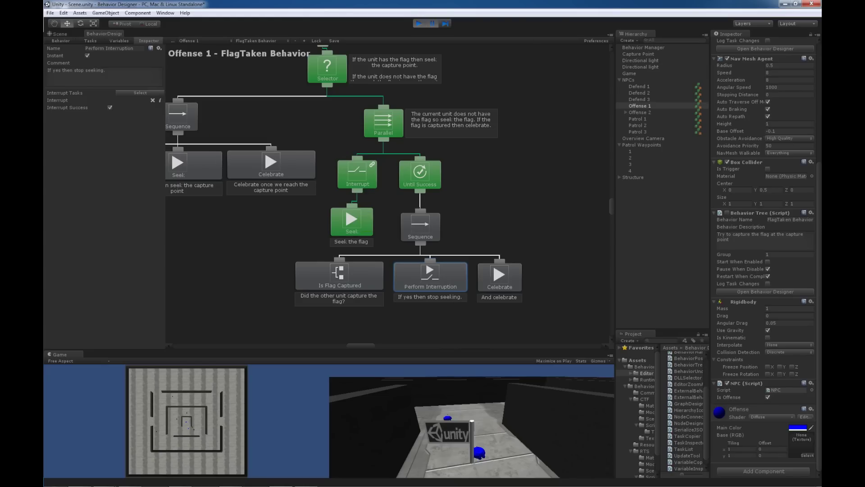
Step: Dock the Behavior Designer window side by side with the Scene view and give the tree the larger share
click(69, 34)
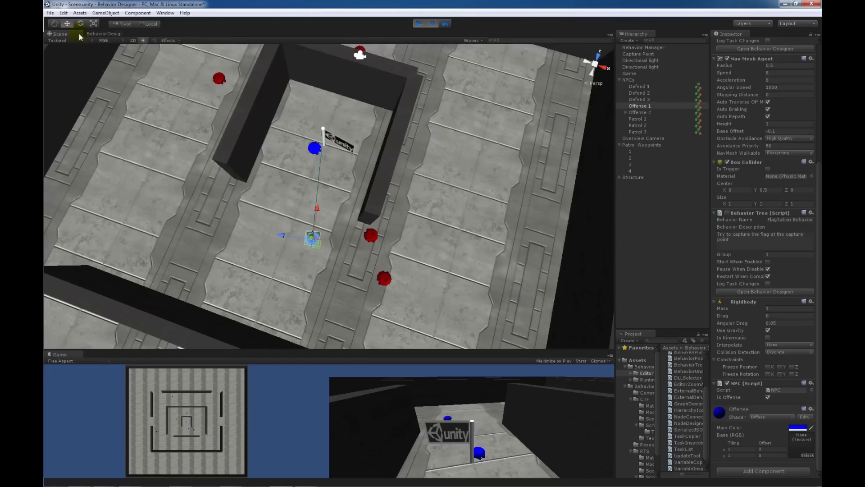
click(106, 33)
drag(93, 35, 500, 157)
drag(366, 162, 241, 162)
alt+drag(181, 181, 168, 224)
scroll(161, 209, down, 3)
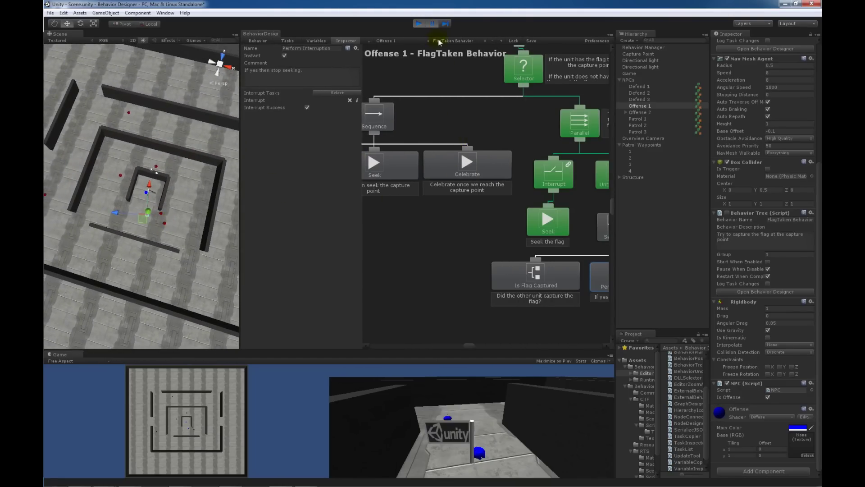
Step: Resume the paused game and select the Defend 2 NPC
click(433, 24)
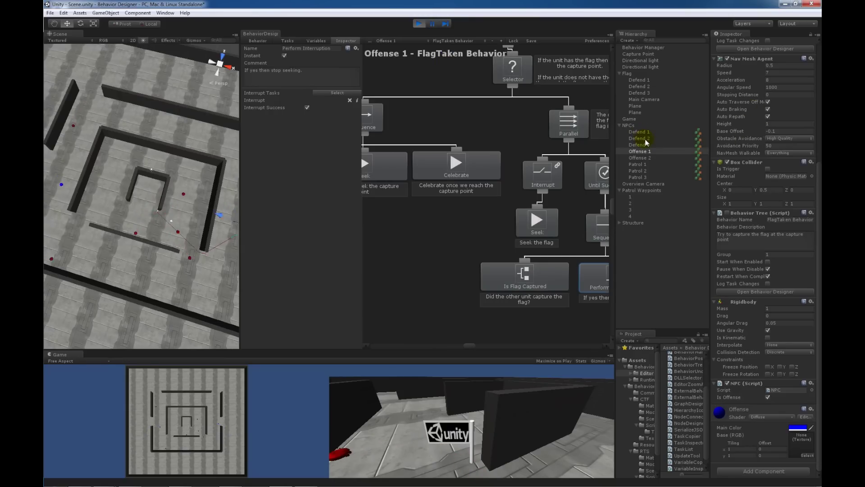
click(639, 138)
middle_drag(203, 251, 196, 204)
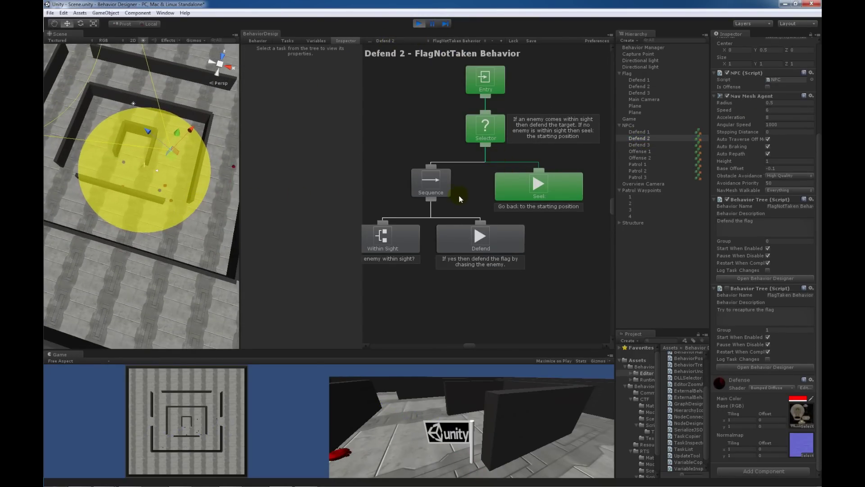
Step: Display Defend 2's FlagTaken Behavior tree while the game runs
click(455, 41)
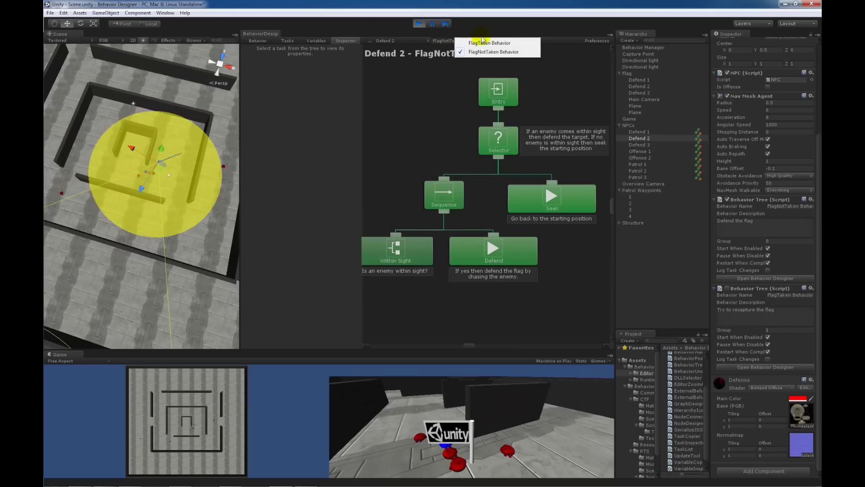
click(466, 50)
middle_drag(478, 244, 504, 243)
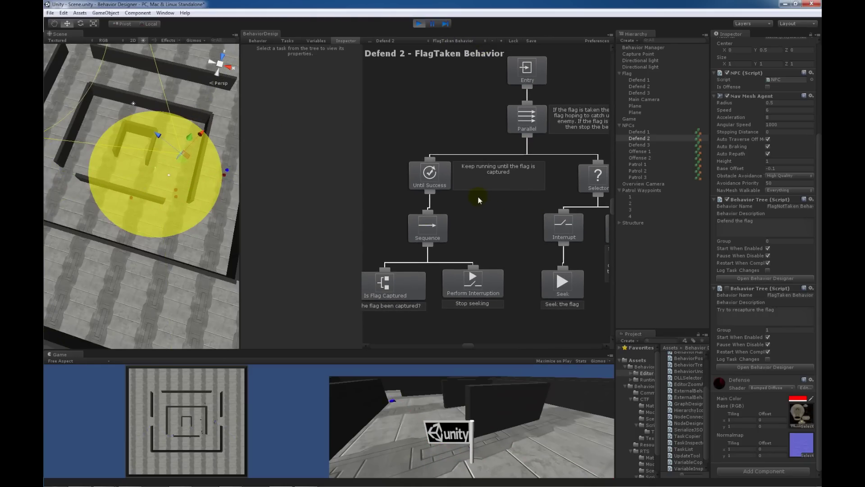
middle_drag(523, 207, 486, 210)
middle_drag(477, 264, 515, 251)
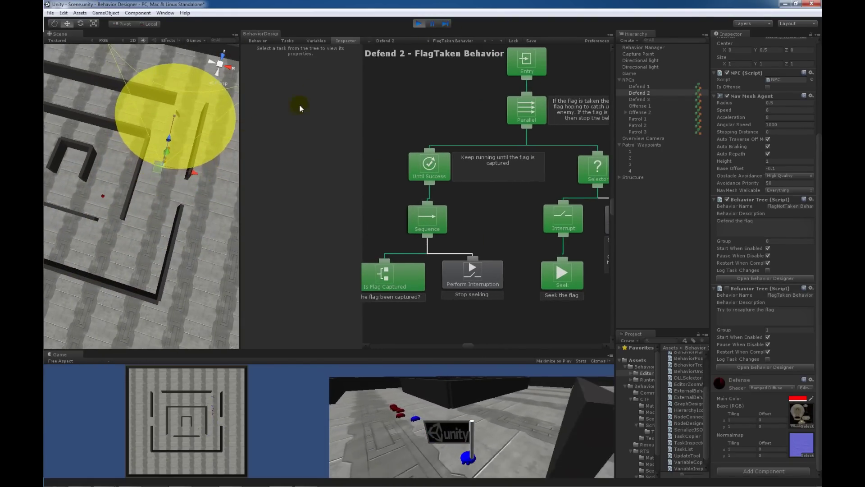
Step: Pause the game and dock the Behavior Designer window into the Scene view's area to show Defend 2's full tree
click(434, 23)
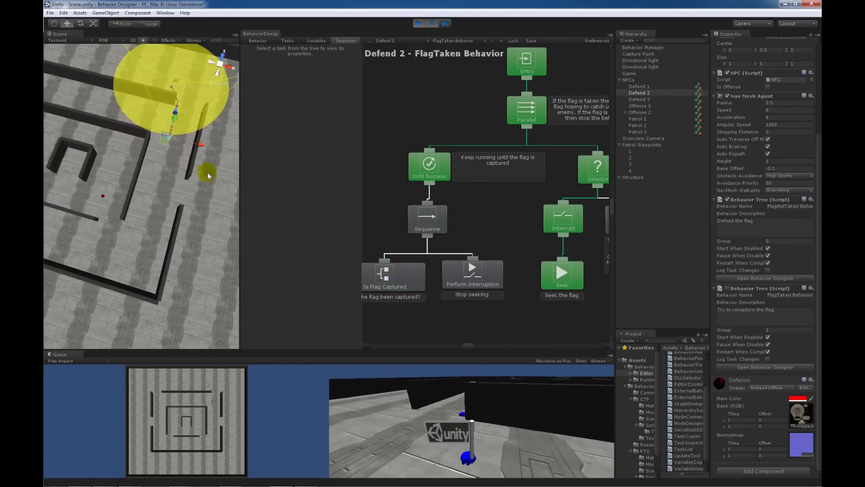
click(490, 212)
click(337, 64)
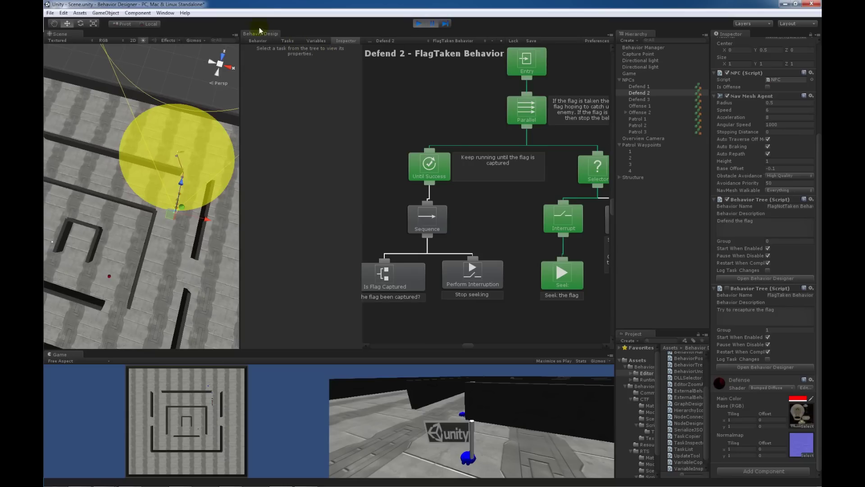
drag(260, 36, 153, 36)
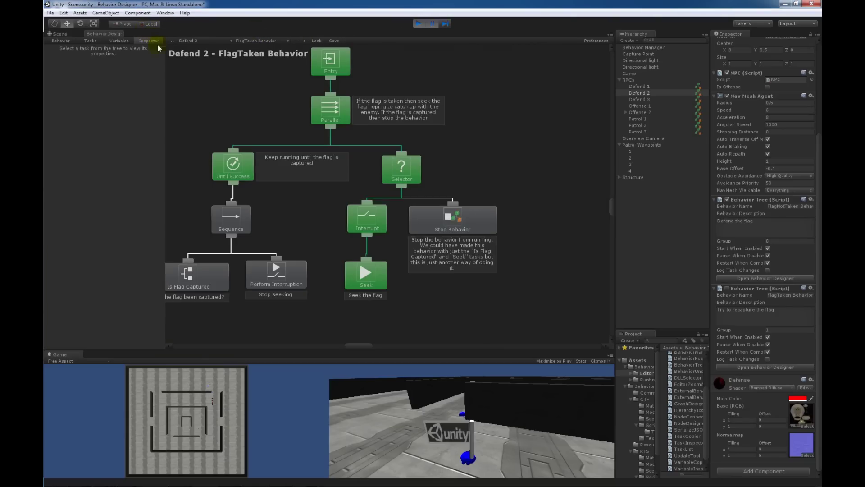
middle_drag(272, 224, 337, 258)
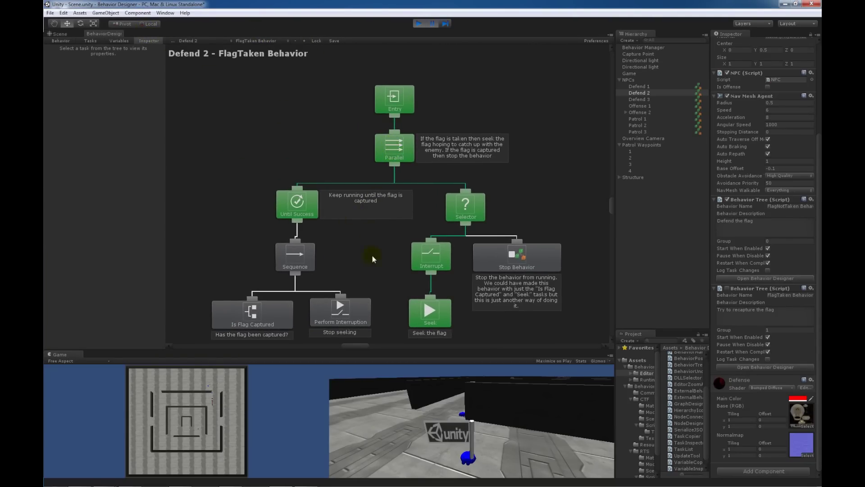
Step: Examine the Until Success branch of Defend 2's FlagTaken tree, inspecting Is Flag Captured and Perform Interruption
scroll(369, 239, down, 2)
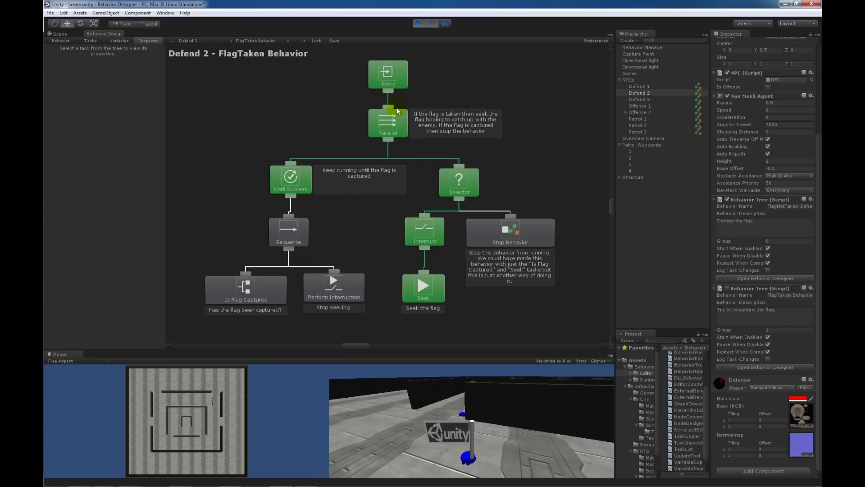
middle_drag(344, 261, 354, 224)
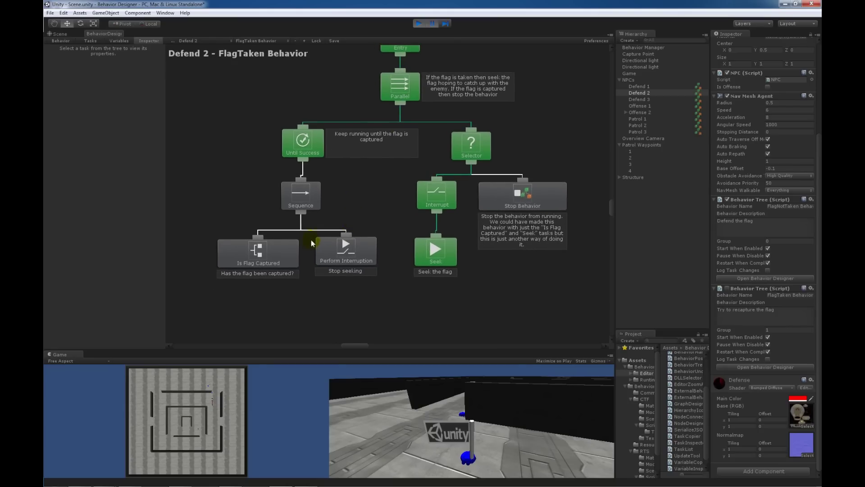
click(253, 265)
right_click(253, 270)
click(340, 313)
click(327, 260)
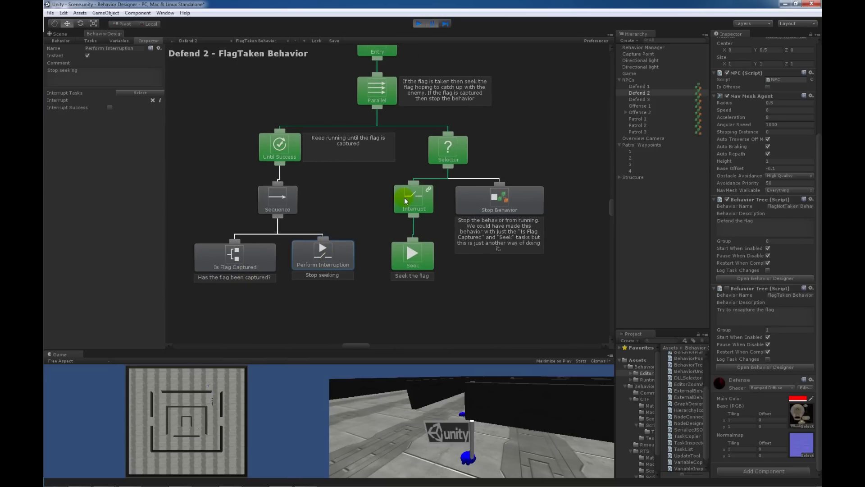
Step: Inspect Defend 2's Seek, Perform Interruption and Stop Behavior tasks, and check the NPC in the Scene view
click(400, 262)
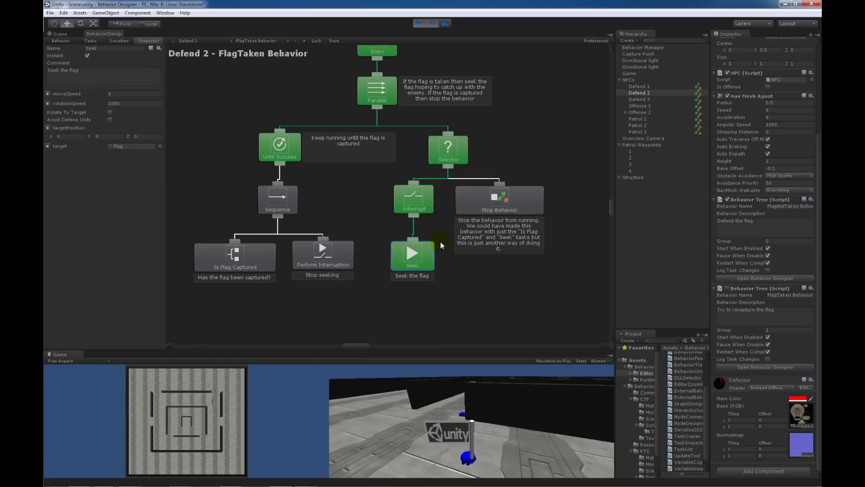
click(330, 263)
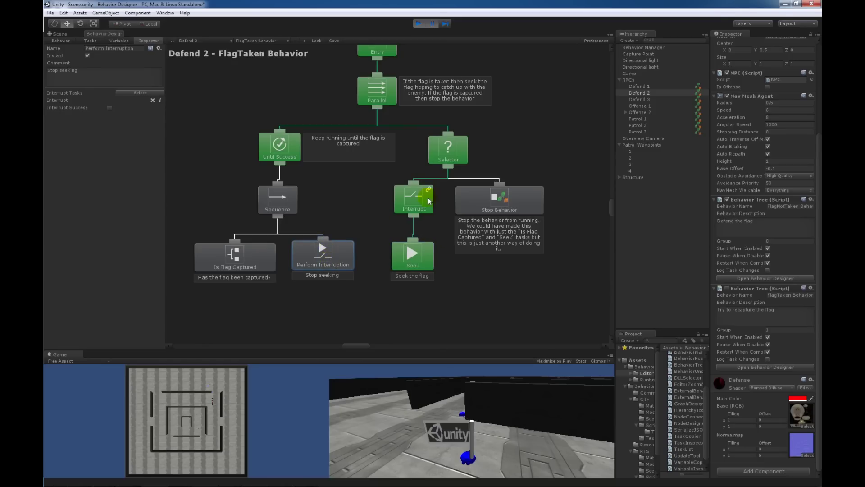
middle_drag(479, 203, 440, 205)
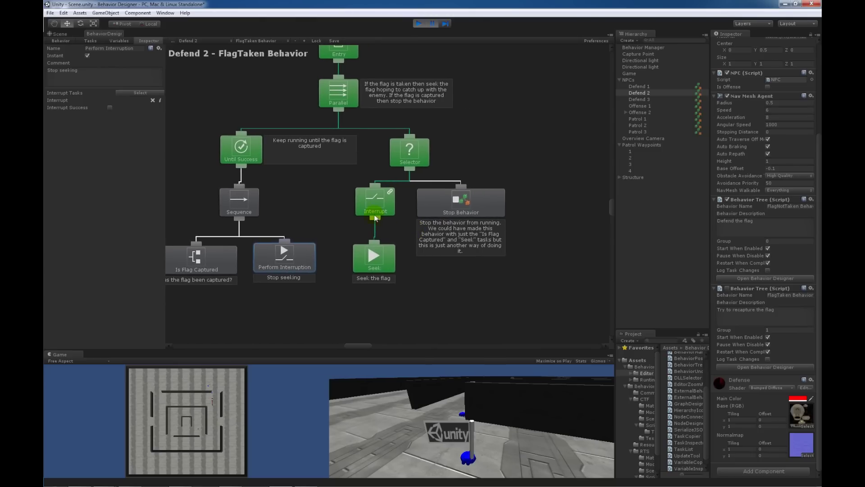
click(440, 205)
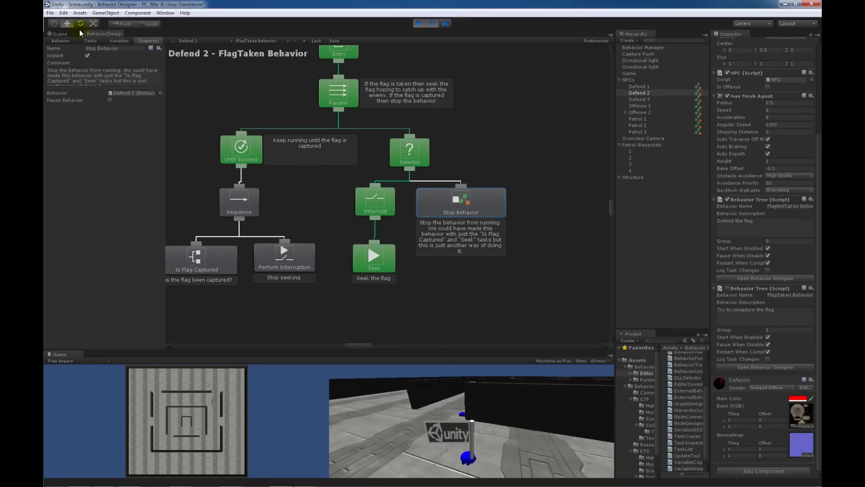
click(58, 35)
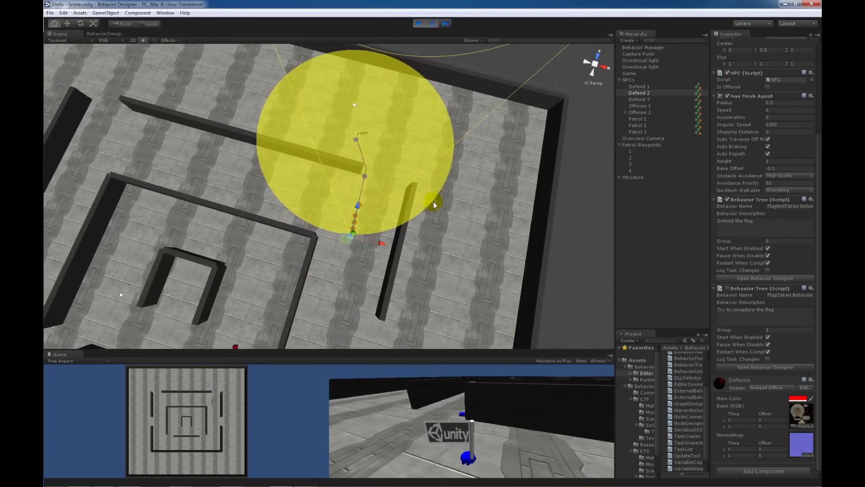
click(111, 36)
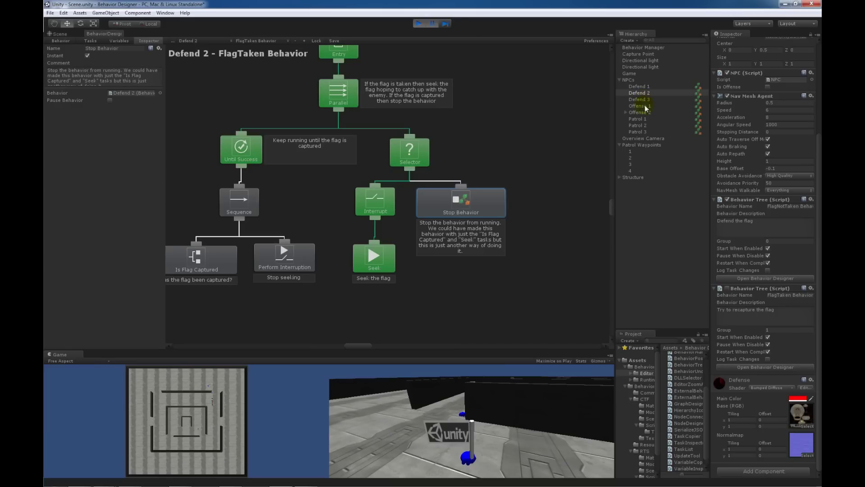
Step: Select Patrol 2 and display its FlagTaken Behavior tree
click(638, 125)
click(255, 41)
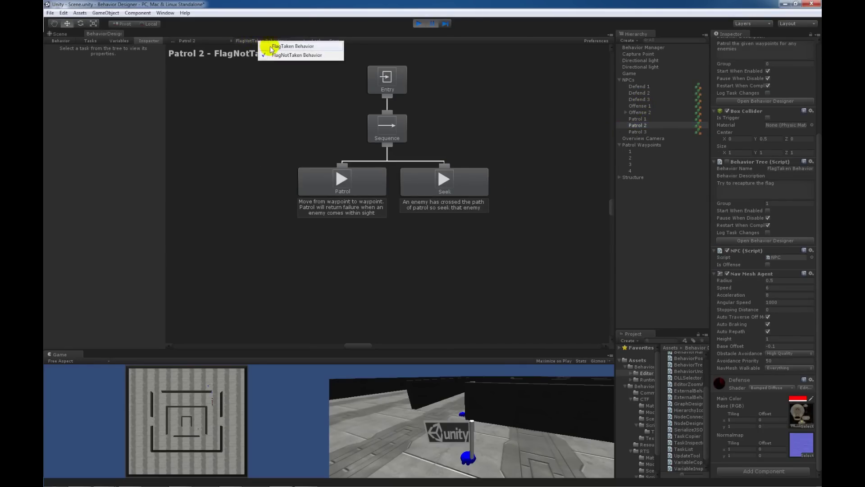
click(271, 47)
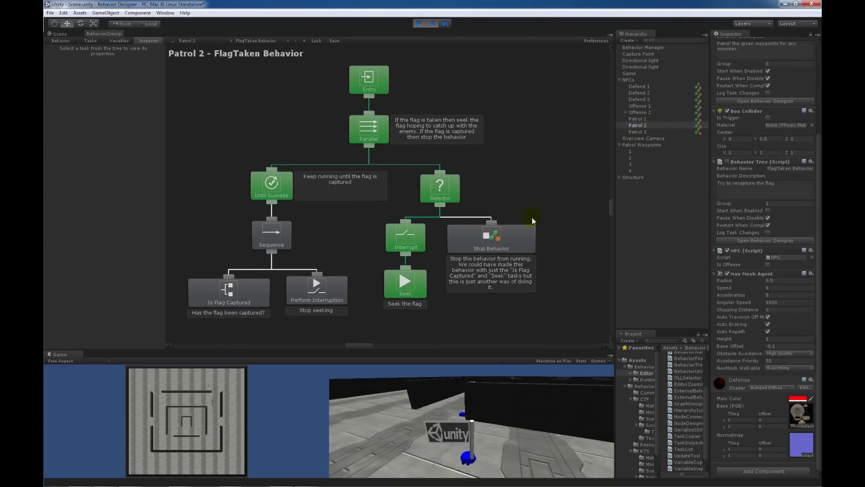
Step: Select Offense 2 and display its FlagTaken Behavior tree
click(648, 113)
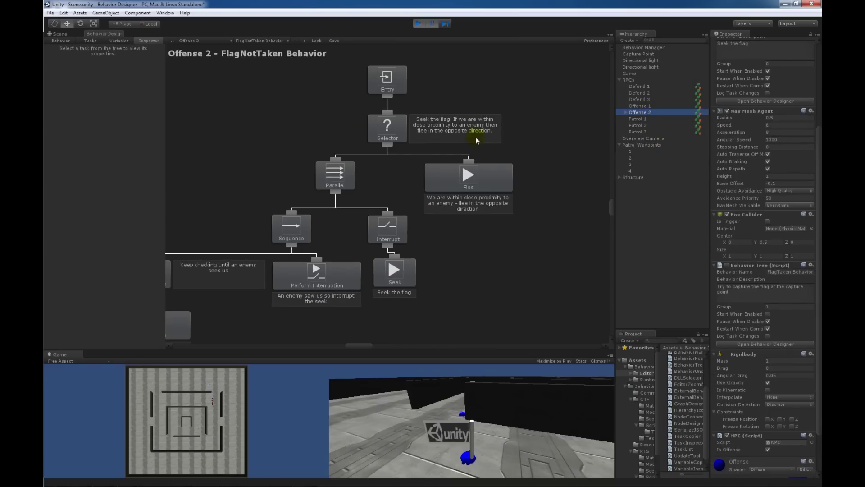
click(256, 41)
click(271, 48)
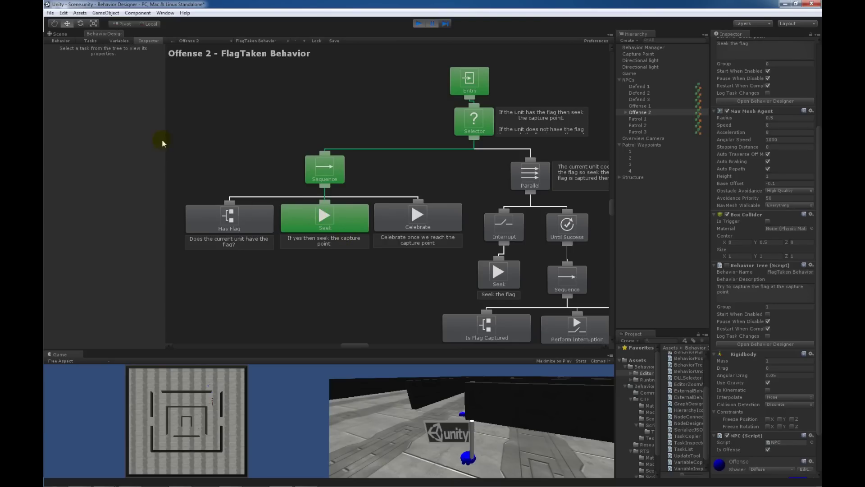
Step: Check Offense 2 in the Scene view, and place the Behavior Designer window side by side with the Scene view
click(59, 33)
middle_drag(370, 156, 377, 198)
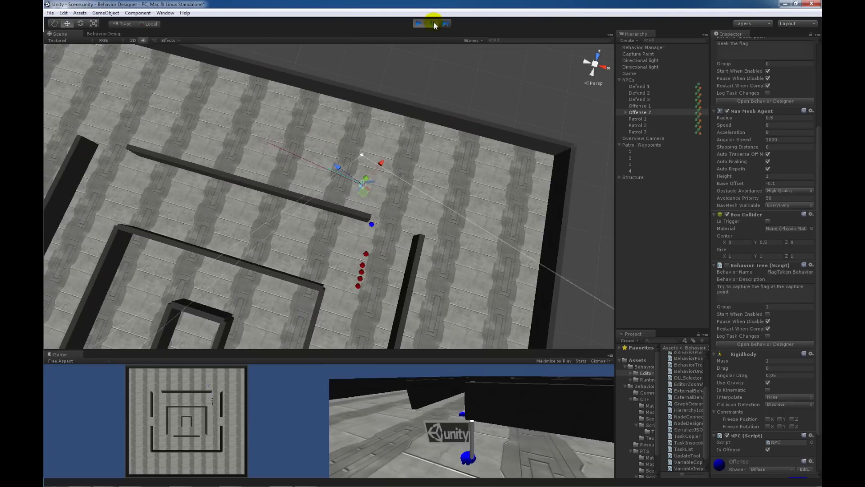
click(101, 35)
drag(583, 135, 239, 138)
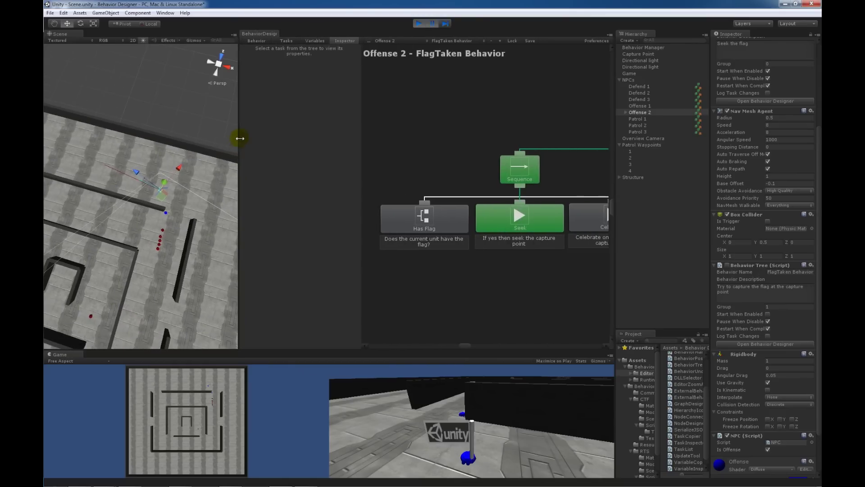
Step: Run the game briefly and pause it again to watch Offense 2 move from Seek to Celebrate in its FlagTaken tree
middle_drag(540, 261, 478, 261)
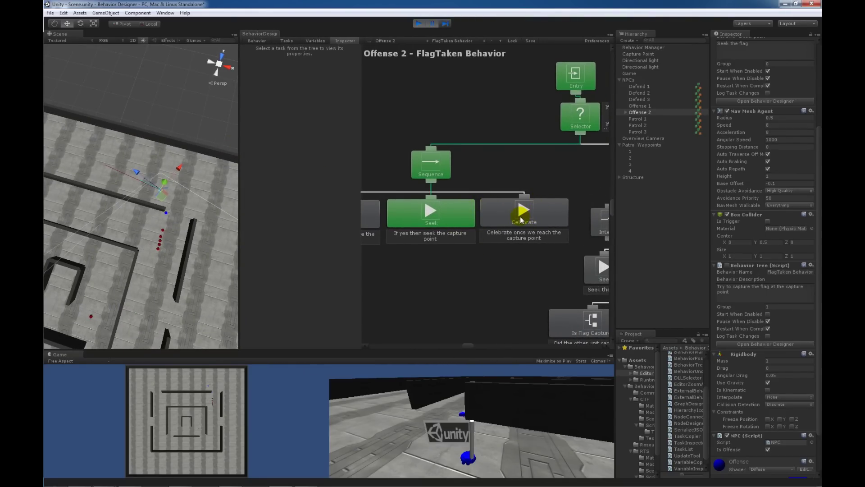
click(431, 25)
click(432, 25)
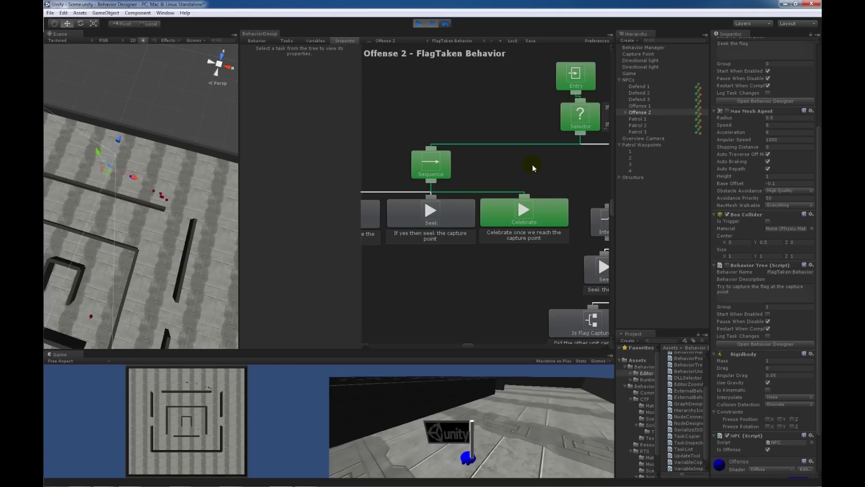
Step: Select Offense 1 and display its FlagTaken Behavior tree
click(638, 106)
middle_drag(532, 256, 442, 226)
click(457, 39)
click(500, 51)
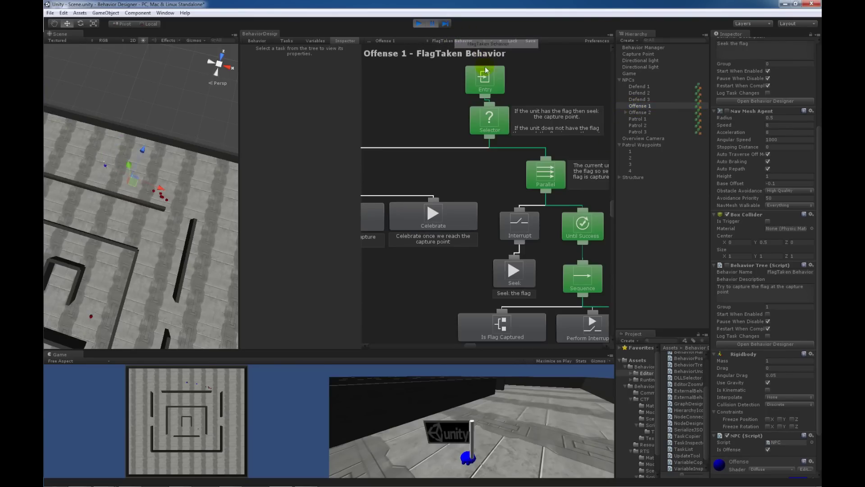
Step: Examine the Until Success and Celebrate branch of Offense 1's FlagTaken tree, and inspect the NPC up close in the Scene view
middle_drag(545, 257, 449, 217)
alt+drag(106, 232, 157, 218)
middle_drag(156, 218, 188, 250)
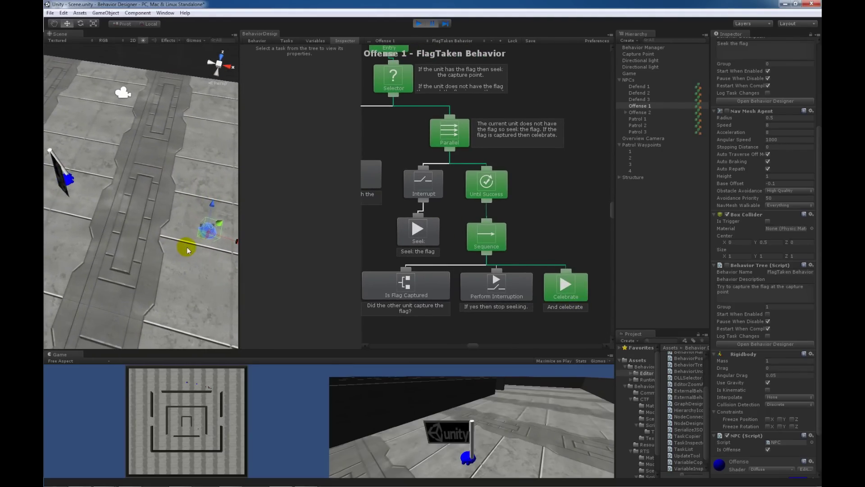
Step: Resume the game to start a new round, view the whole arena, and pause the game again
click(433, 23)
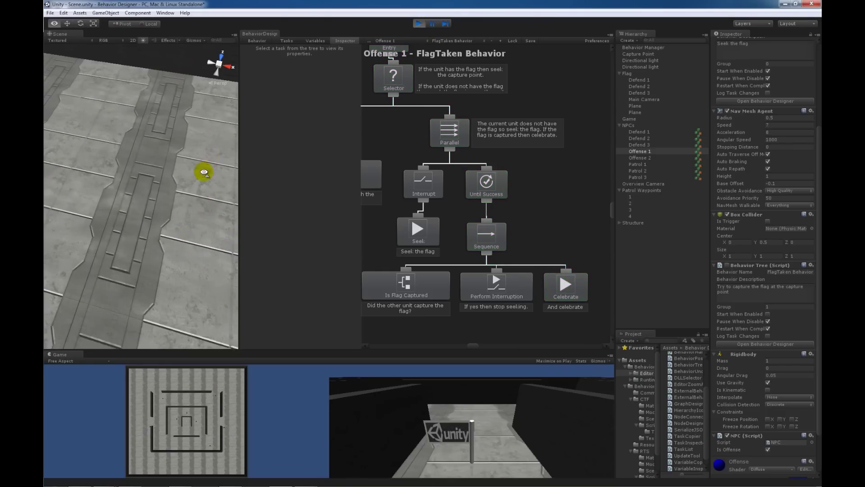
scroll(203, 173, down, 6)
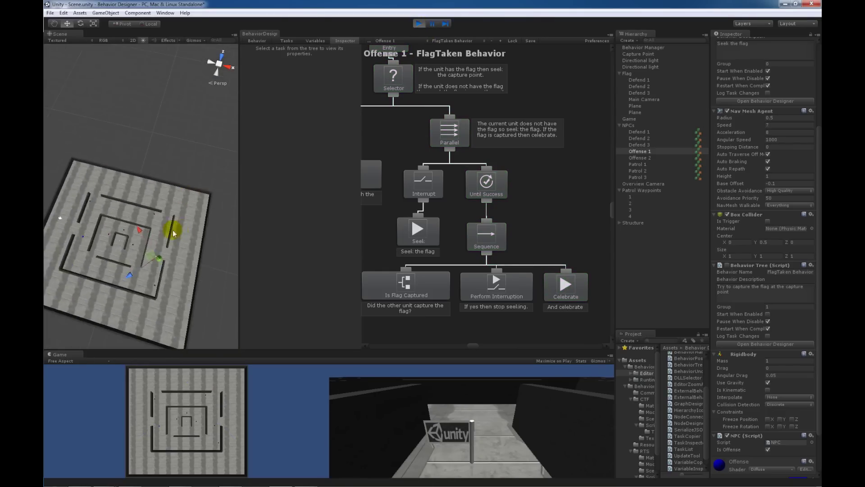
mouse_move(174, 232)
alt+mouse_down()
mouse_move(157, 247)
mouse_move(167, 245)
alt+mouse_up()
click(435, 24)
Step: Display Offense 1's FlagNotTaken Behavior tree and check the NPCs around the central structure in the Scene view
click(446, 41)
click(465, 54)
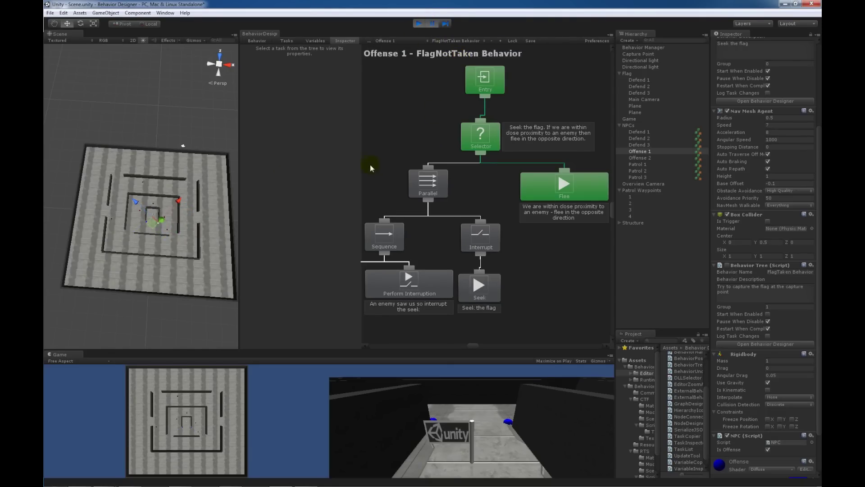
alt+drag(180, 219, 178, 224)
scroll(178, 224, up, 5)
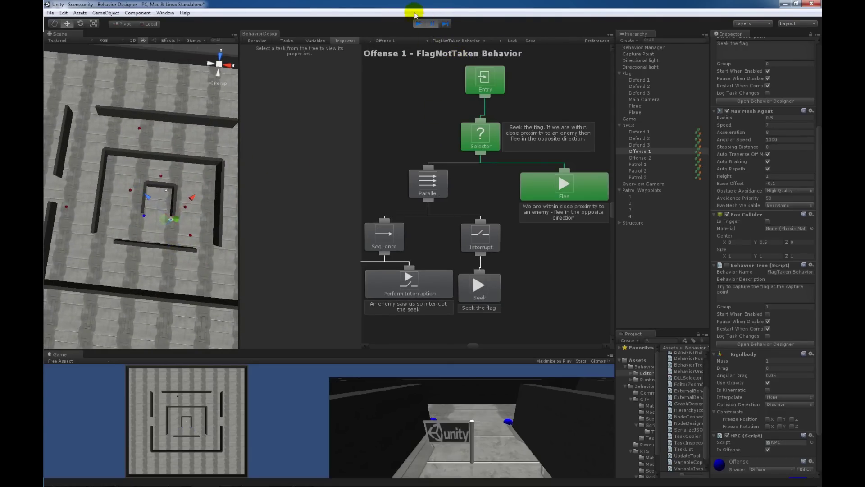